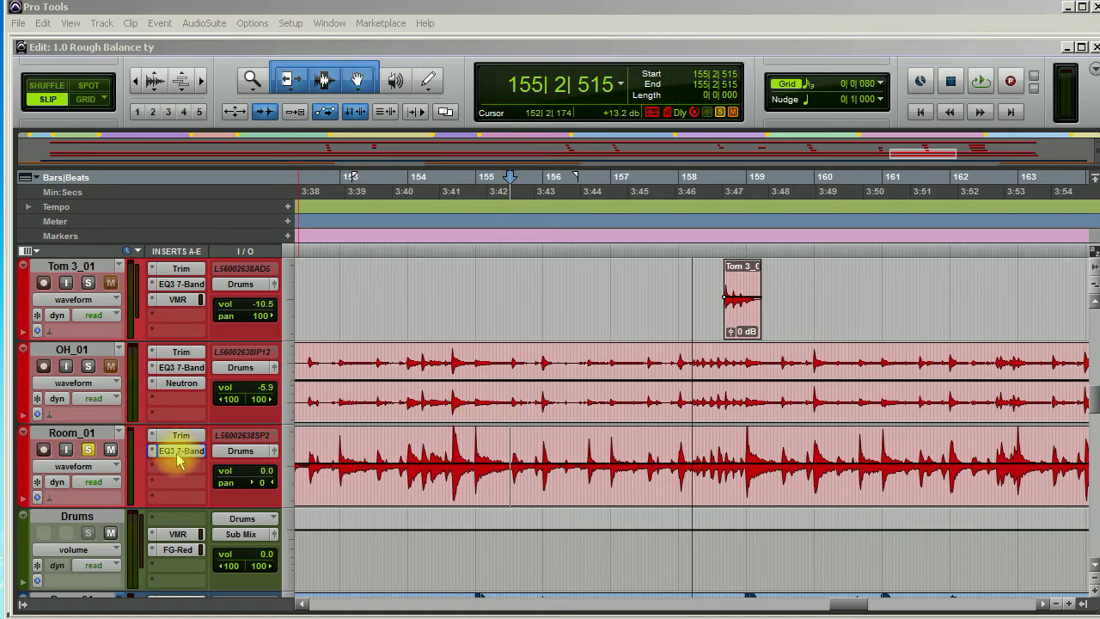
- Play the soloed Room_01 track from bar 156, and bypass its EQ3 7-Band to hear the unprocessed sound
left_click(548, 442)
key("space")
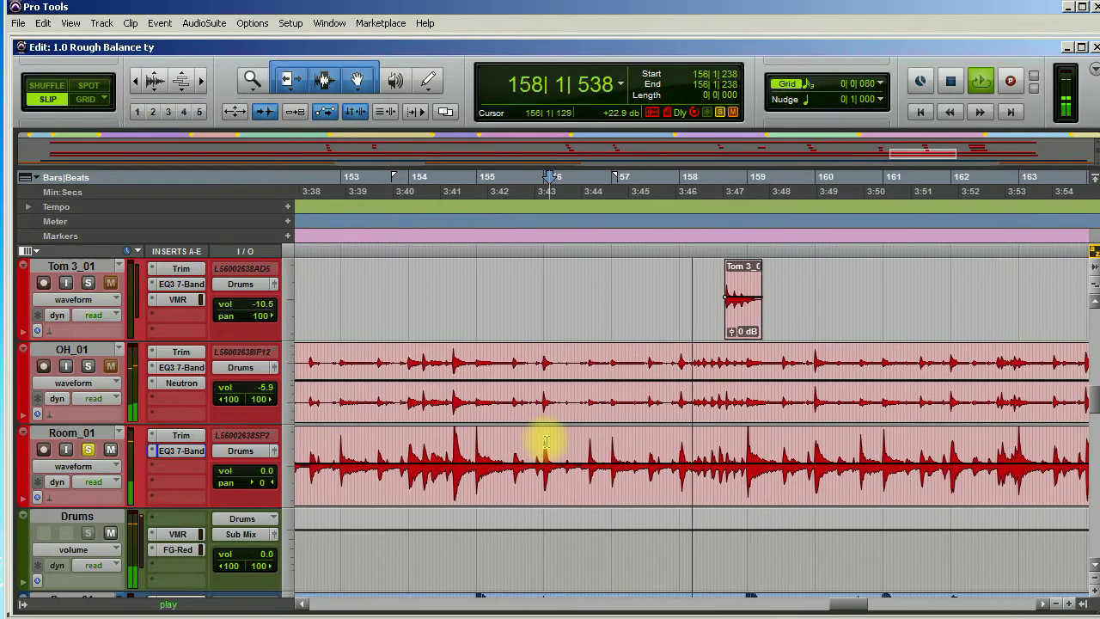
key("space")
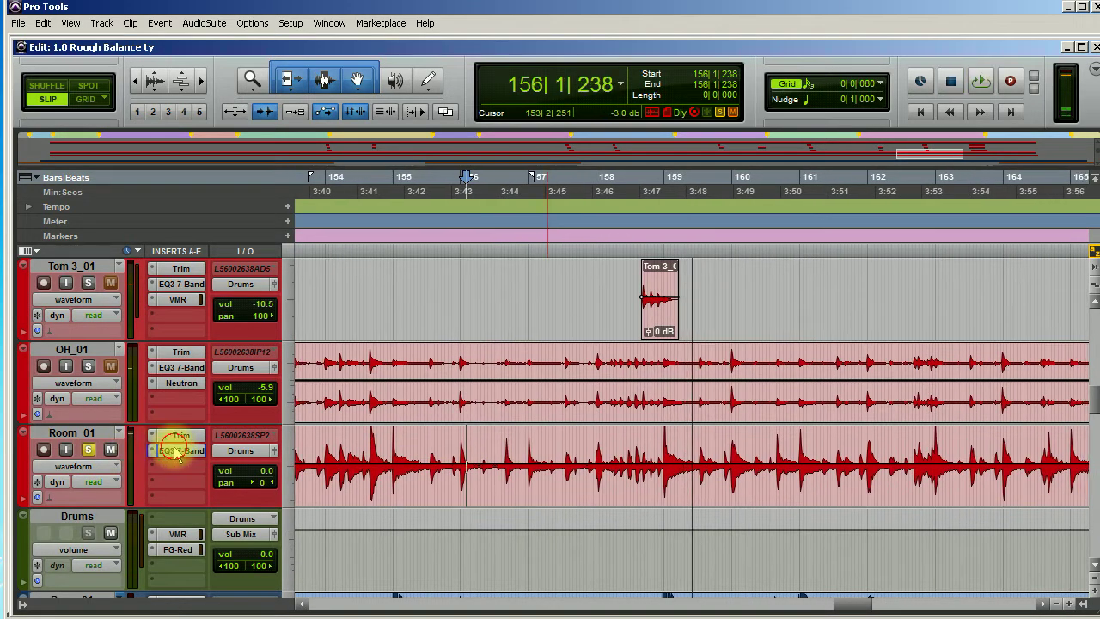
left_click(178, 452)
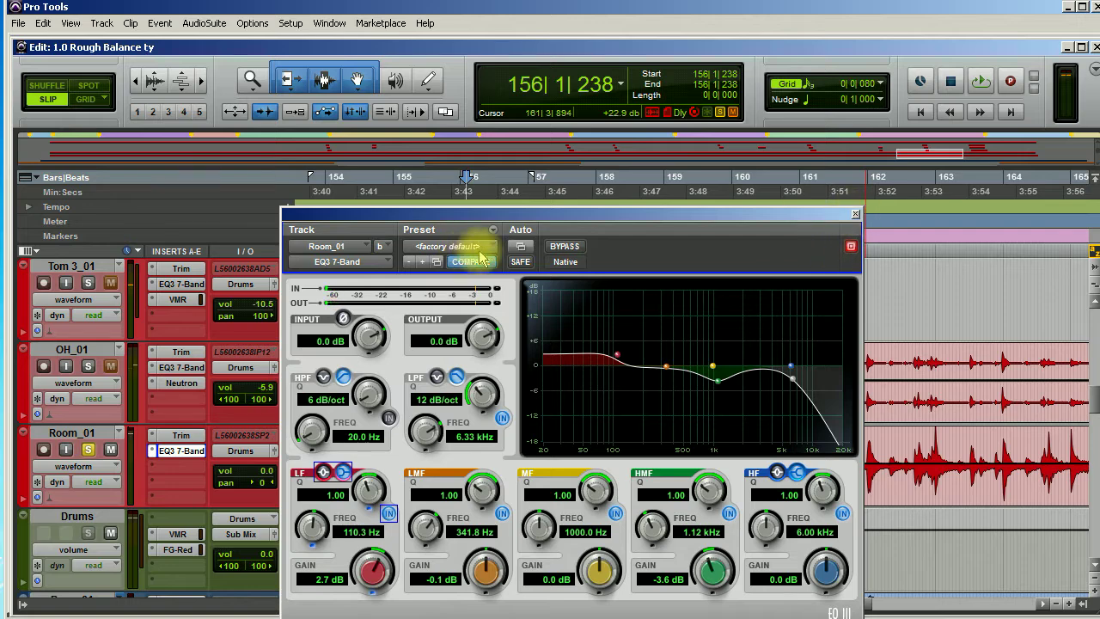
left_click(566, 246)
key("space")
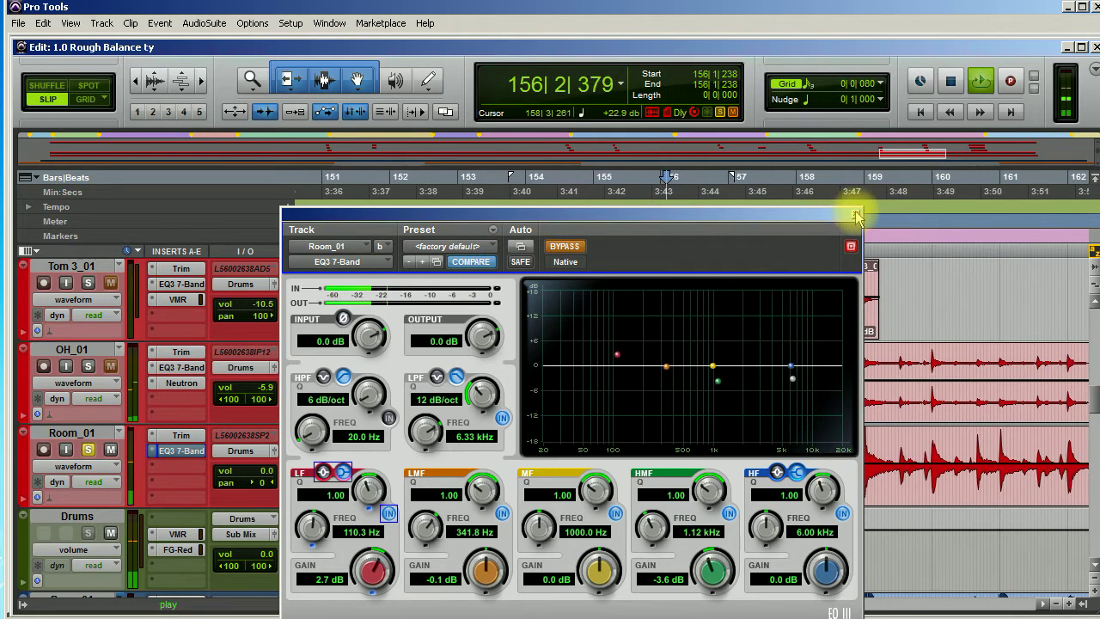
left_click(856, 214)
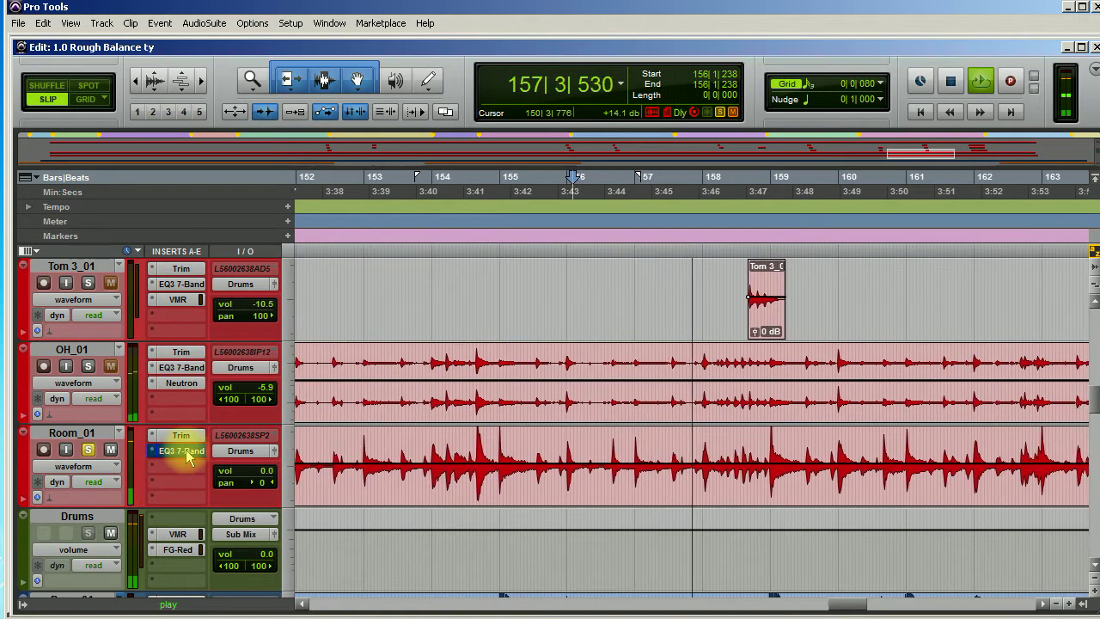
- Remove the EQ3 7-Band insert from the Room_01 track and stop playback
left_click(175, 453)
left_click(176, 455)
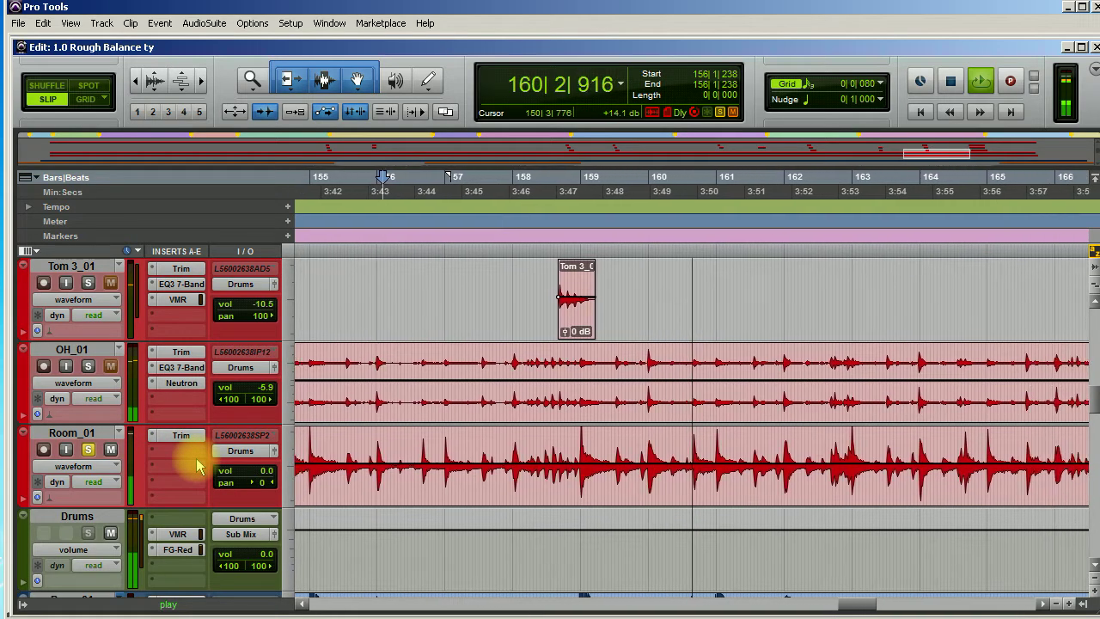
key("space")
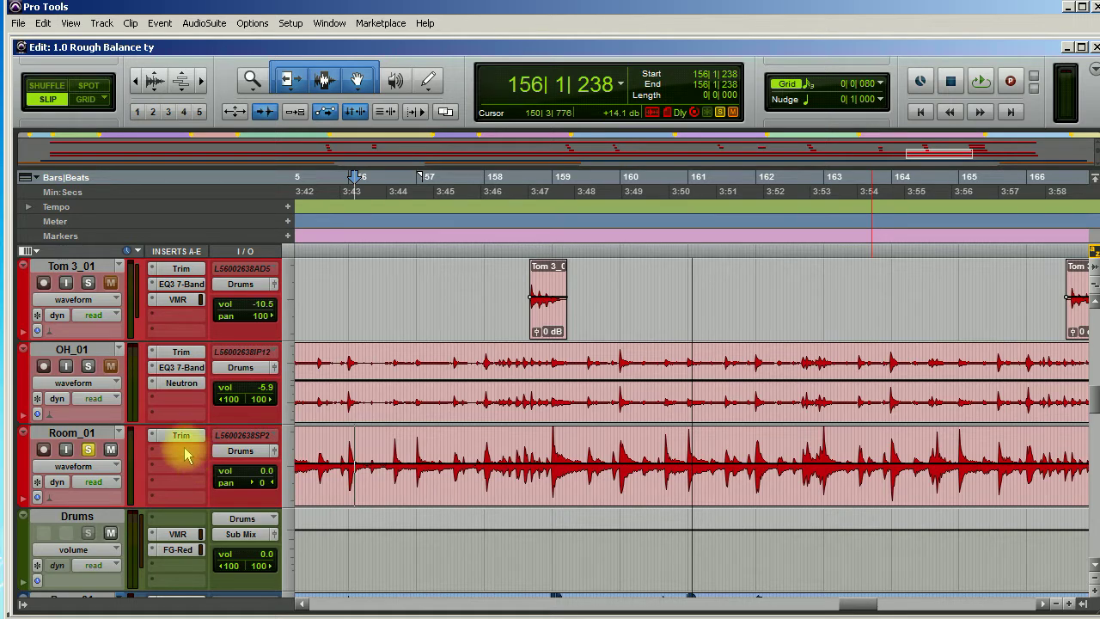
- Insert a fresh mono EQ3 7-Band below the Trim plug-in on the Room_01 track
left_click(176, 451)
mouse_move(243, 475)
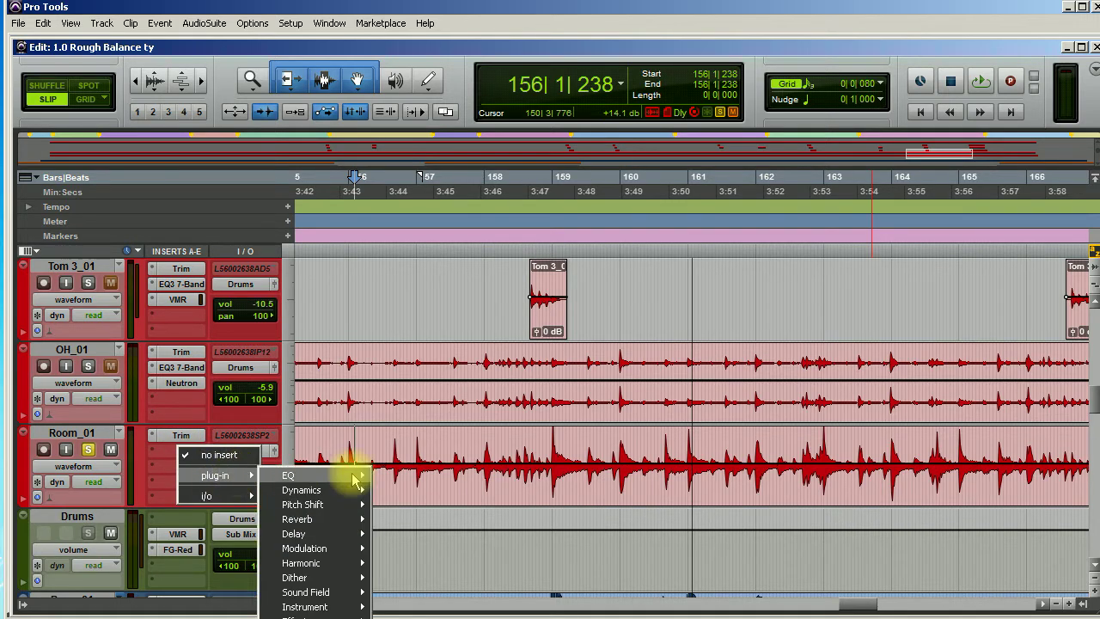
mouse_move(348, 476)
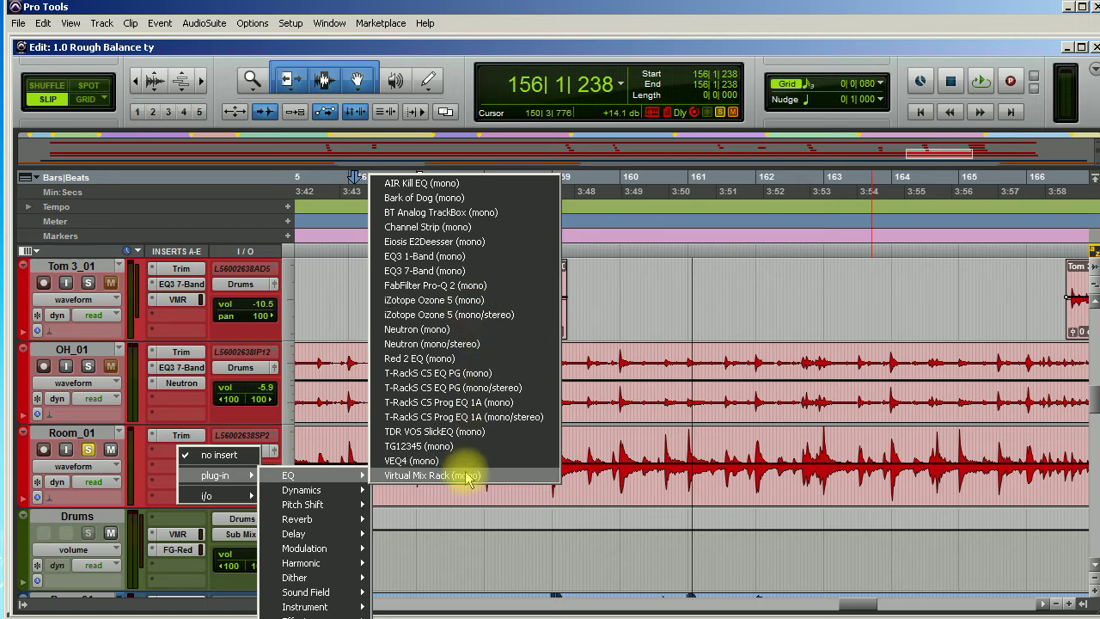
left_click(451, 274)
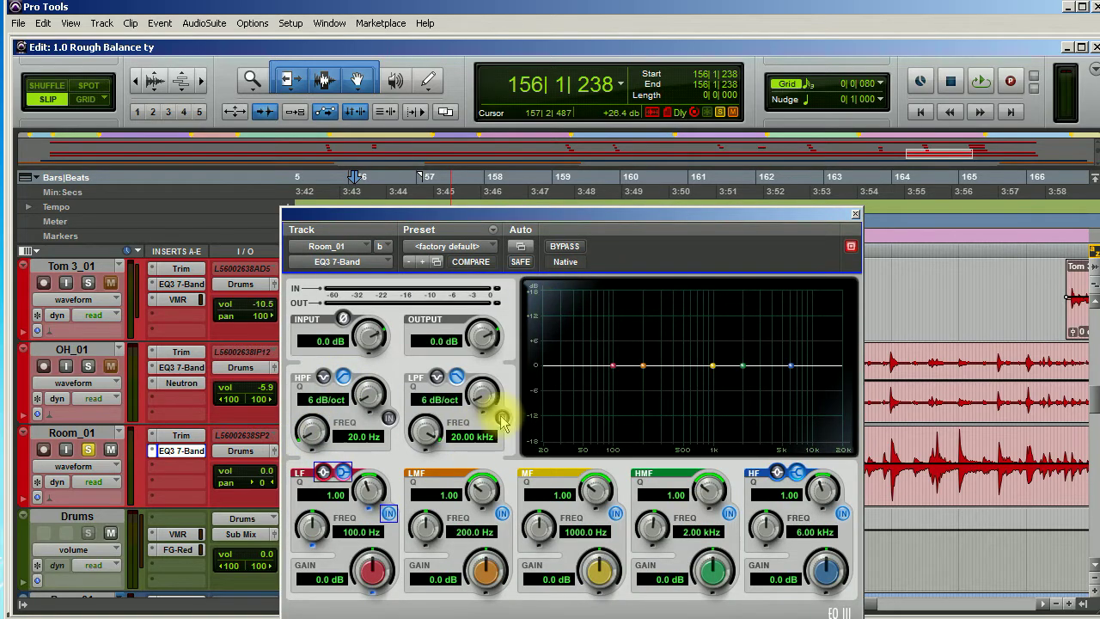
- Enable the Room_01 EQ's low-pass filter at 12 dB/oct and sweep its frequency down to 3.17 kHz while listening
left_click_drag(494, 398, 486, 320)
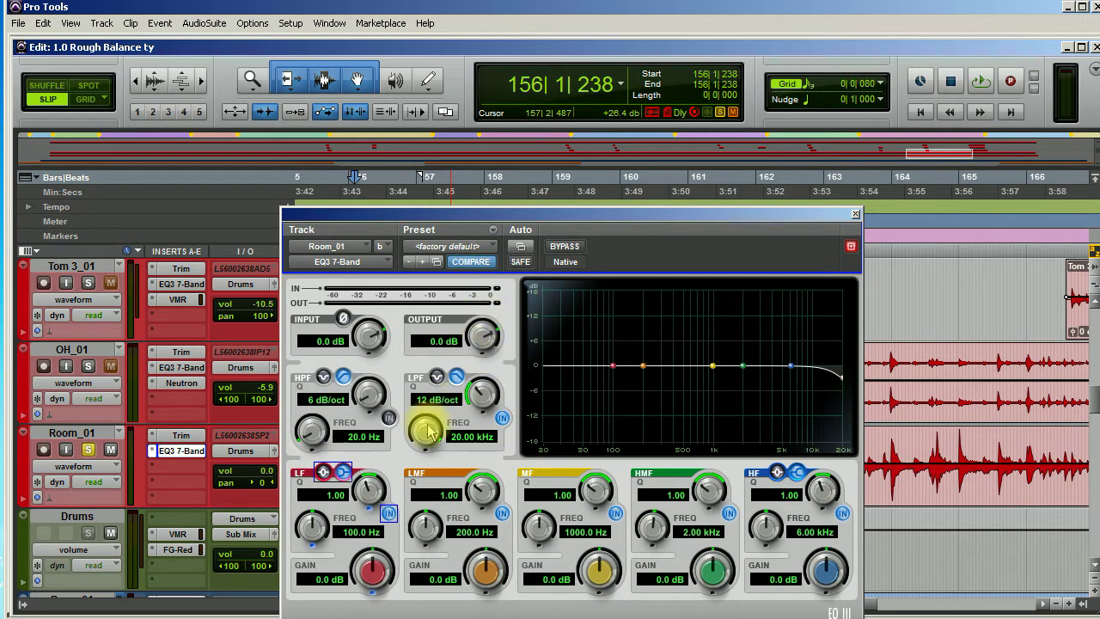
key("space")
left_click_drag(427, 432, 409, 486)
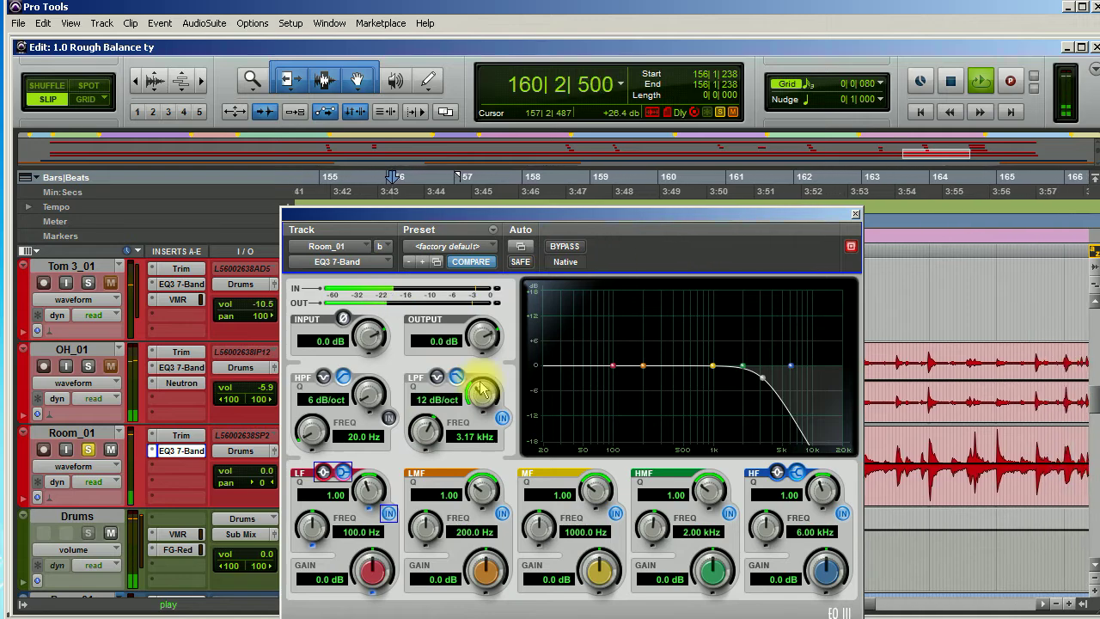
key("space")
left_click(855, 214)
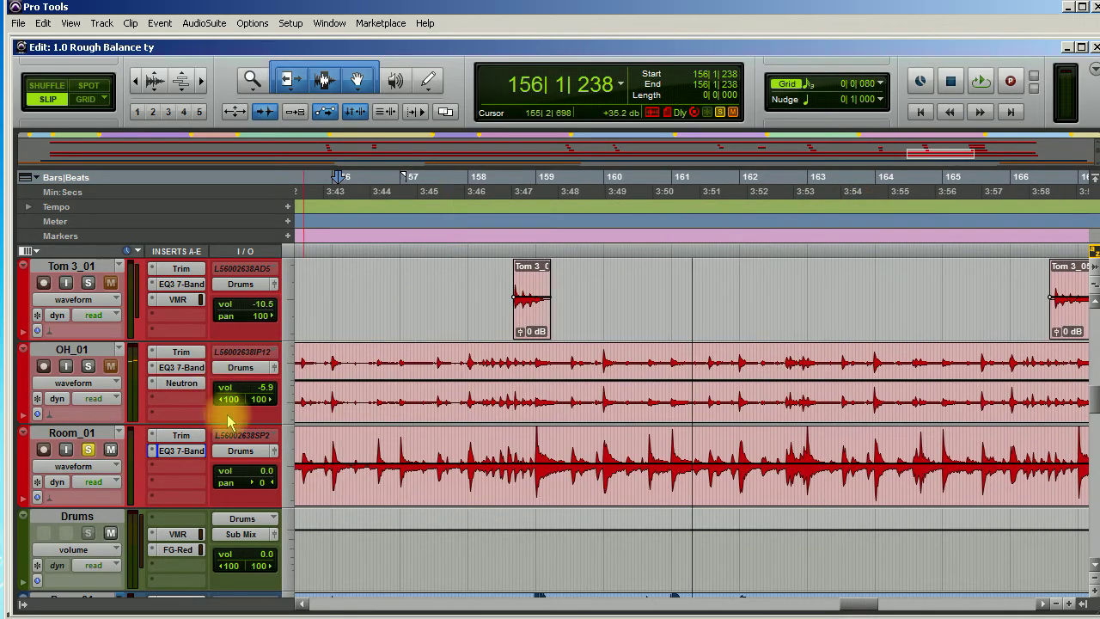
- Insert the mono Big Blue Compressor after the EQ on Room_01 and move its window up for full view
left_click(188, 471)
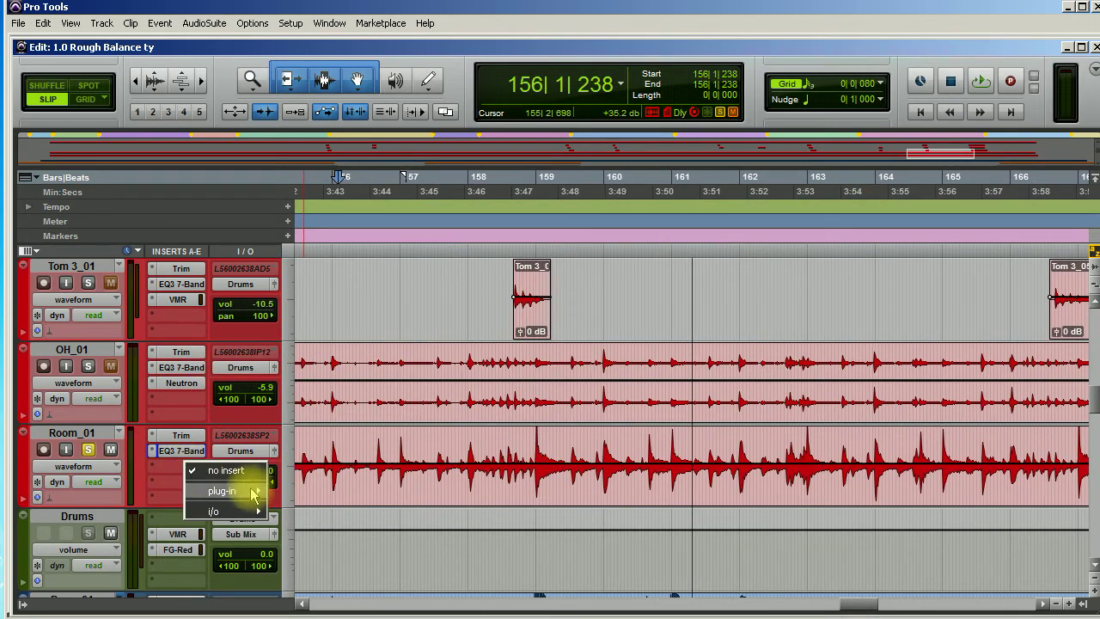
mouse_move(325, 505)
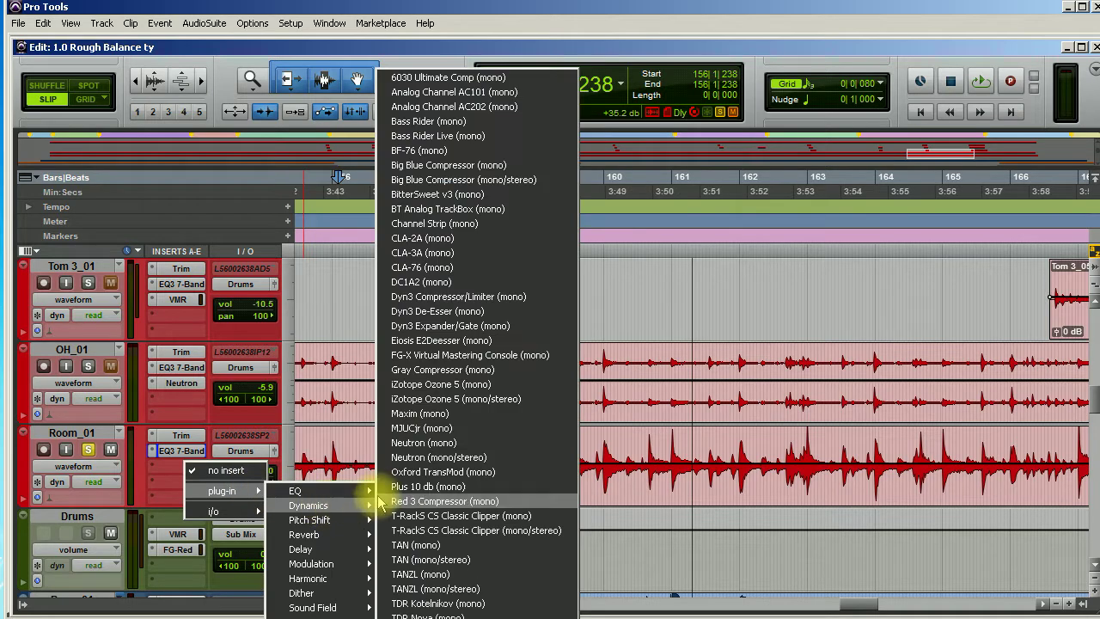
left_click(448, 165)
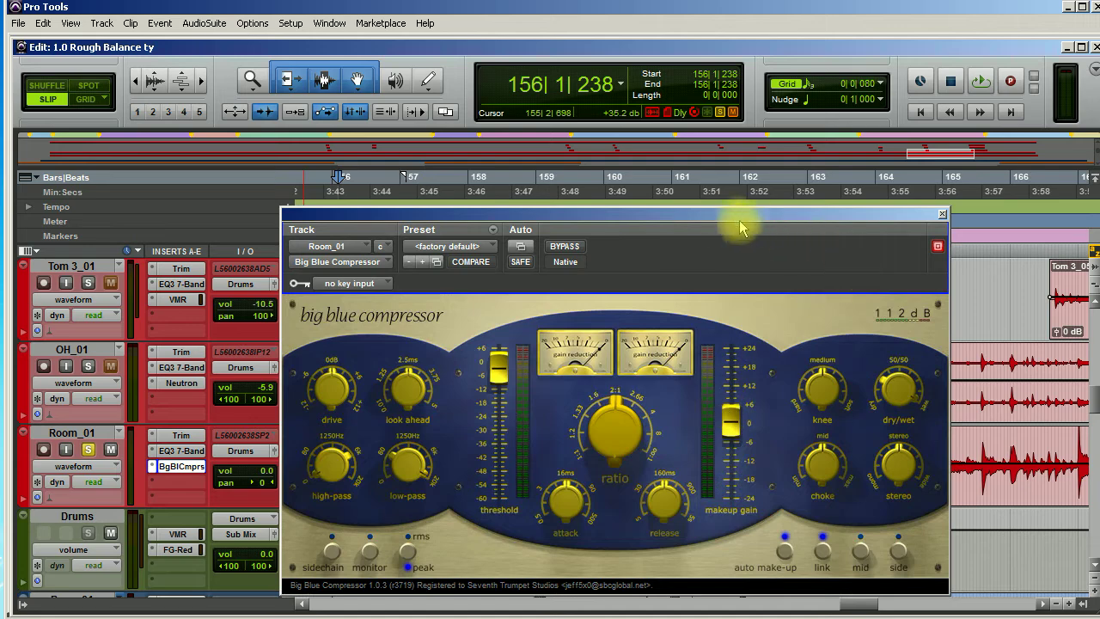
left_click_drag(725, 215, 718, 94)
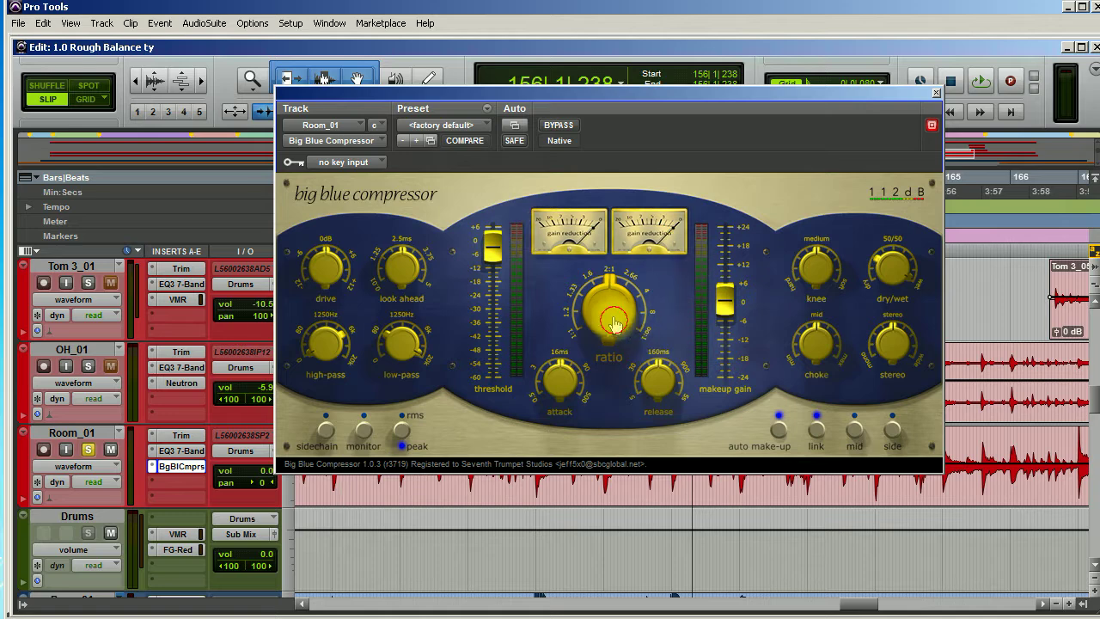
- Raise the Big Blue Compressor's ratio to about 4:1 and lower its threshold to -22 dB
left_click_drag(608, 300, 625, 248)
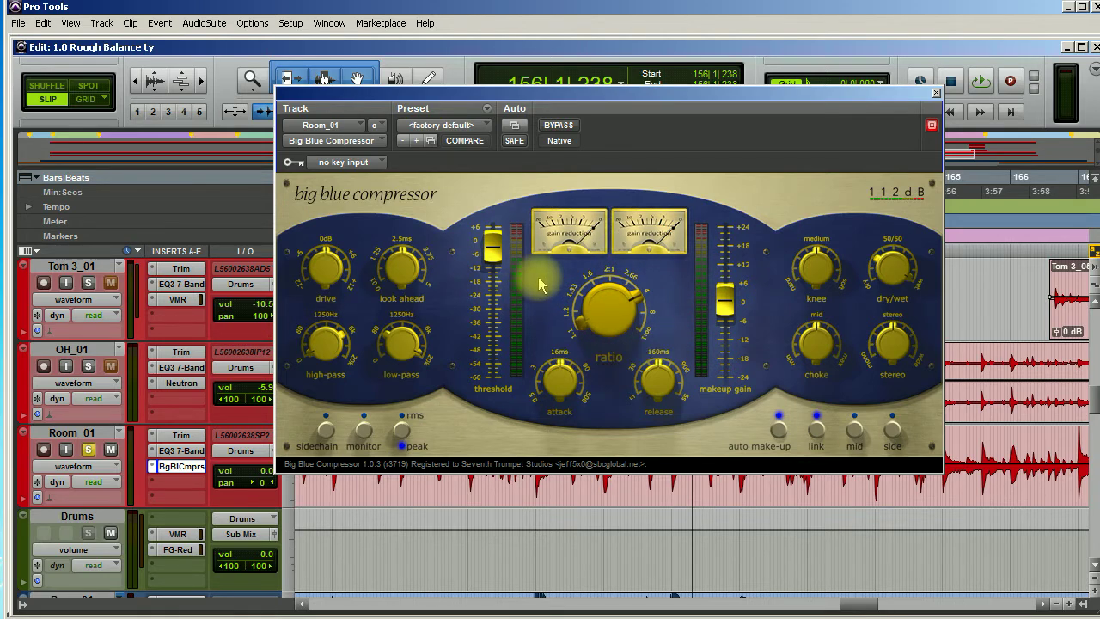
left_click_drag(492, 257, 497, 292)
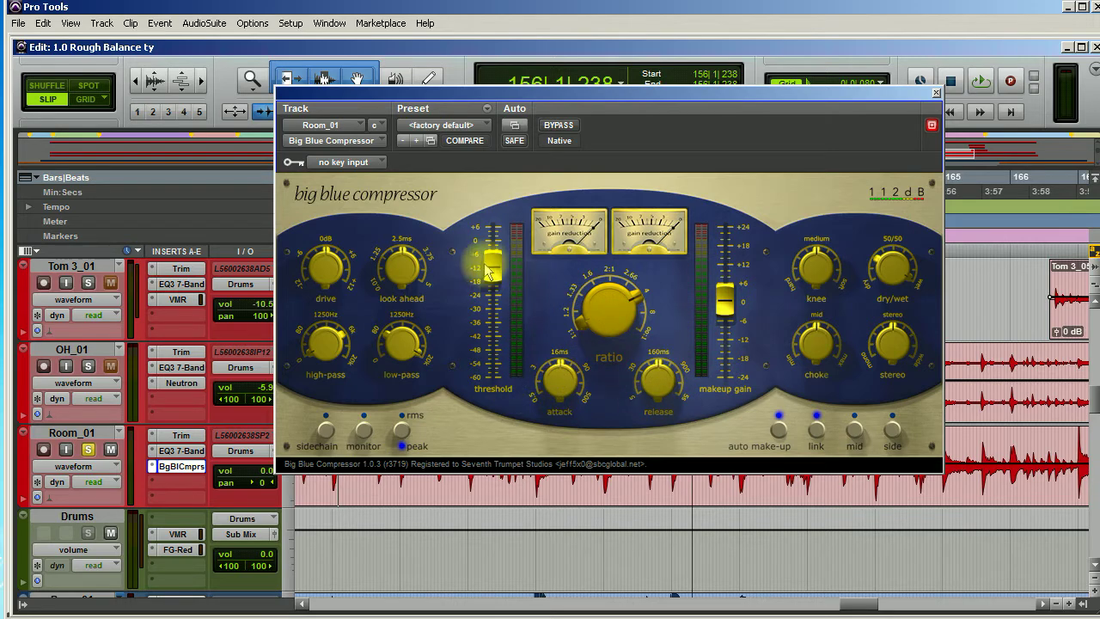
mouse_move(498, 274)
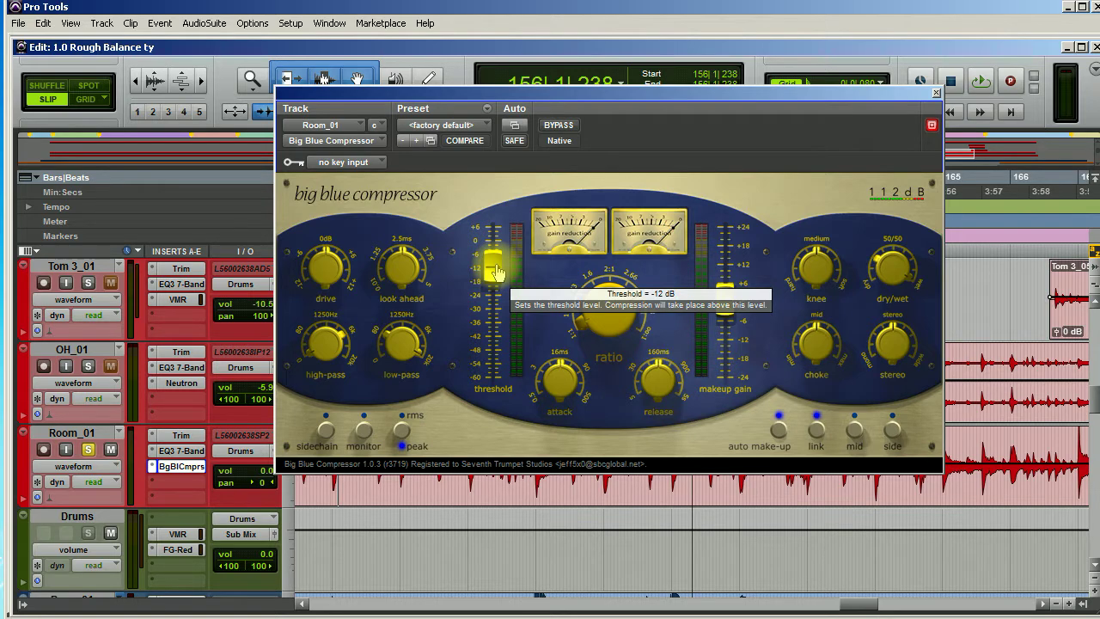
left_click_drag(497, 272, 496, 310)
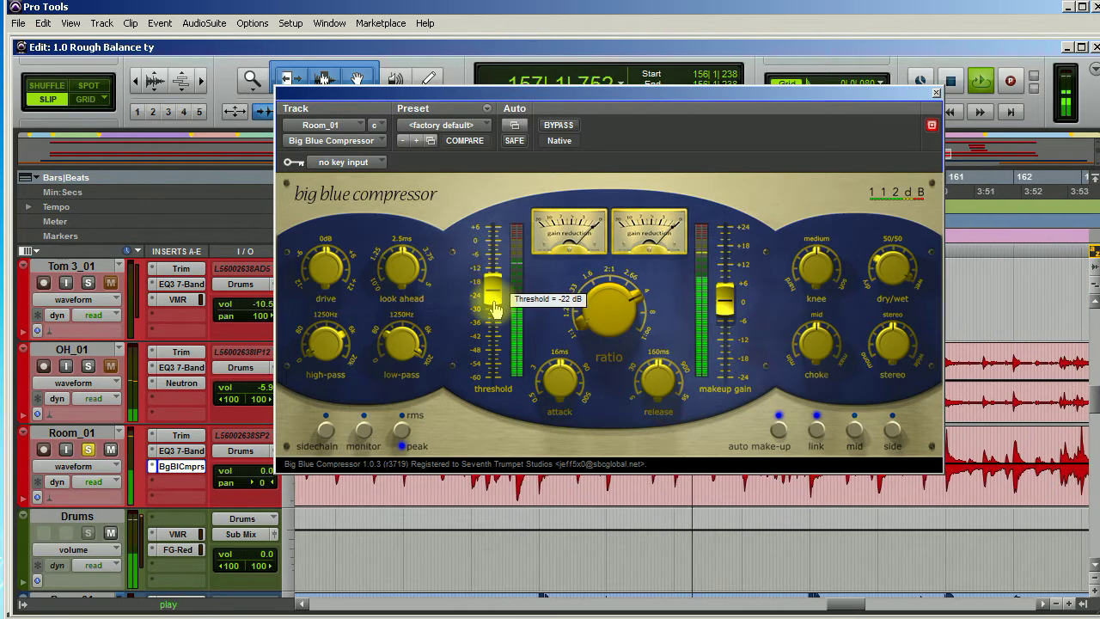
- Adjust the compressor's attack and release times by ear during playback of the room track
left_click_drag(649, 390, 627, 617)
left_click_drag(557, 379, 548, 473)
left_click_drag(545, 514, 606, 463)
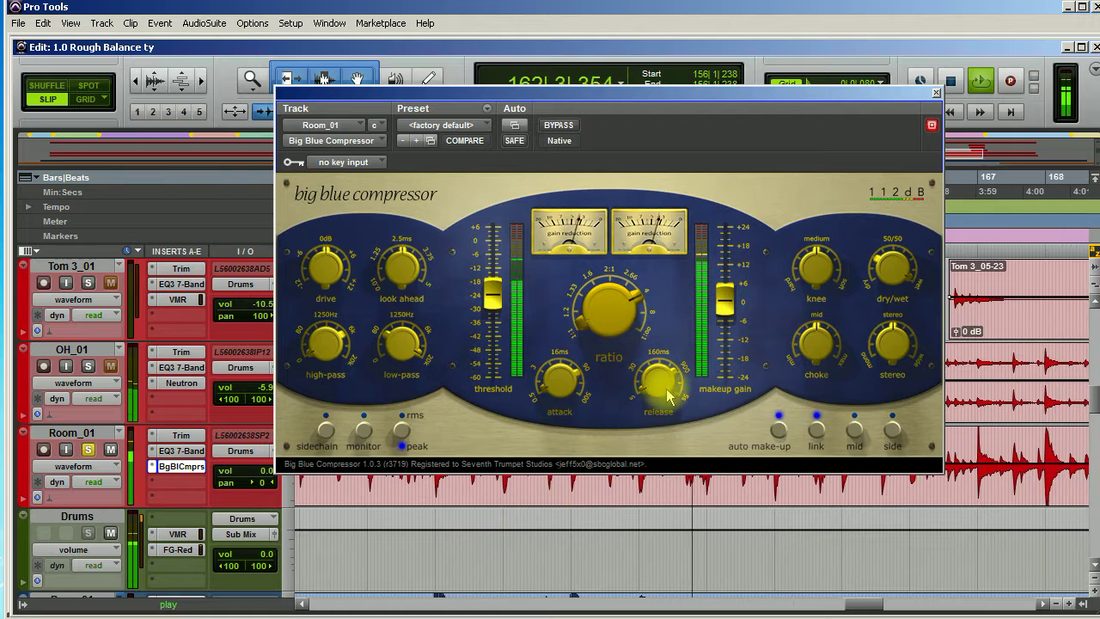
left_click_drag(659, 378, 658, 207)
- Compare the room sound with the compressor bypassed and active, and trim its makeup gain slightly below 0 dB
left_click(559, 125)
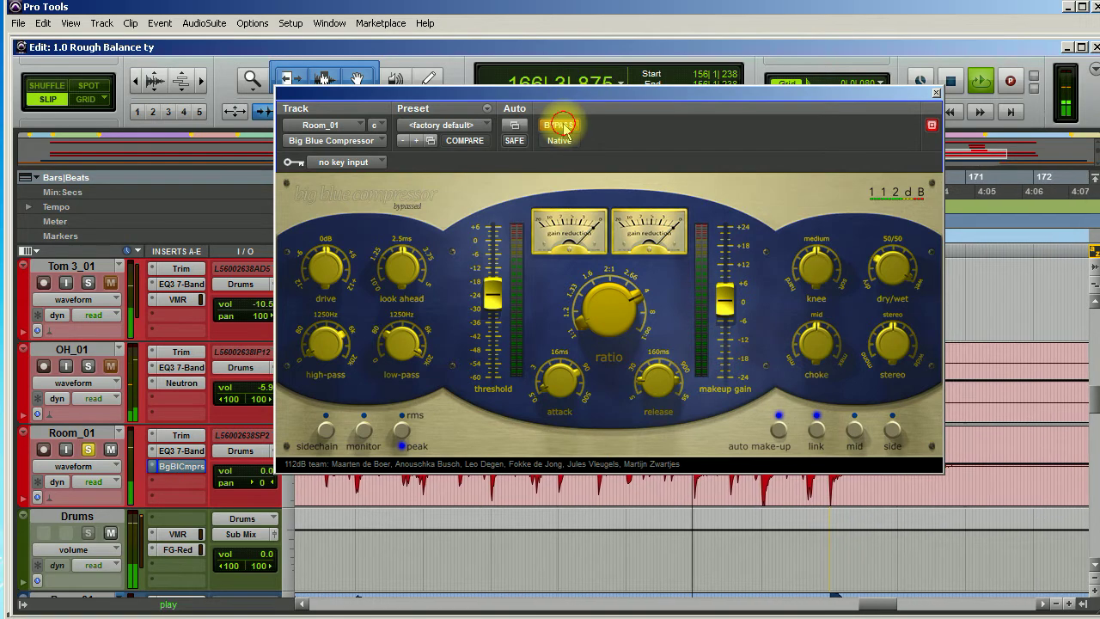
left_click(560, 125)
left_click(722, 299)
left_click_drag(719, 301, 720, 305)
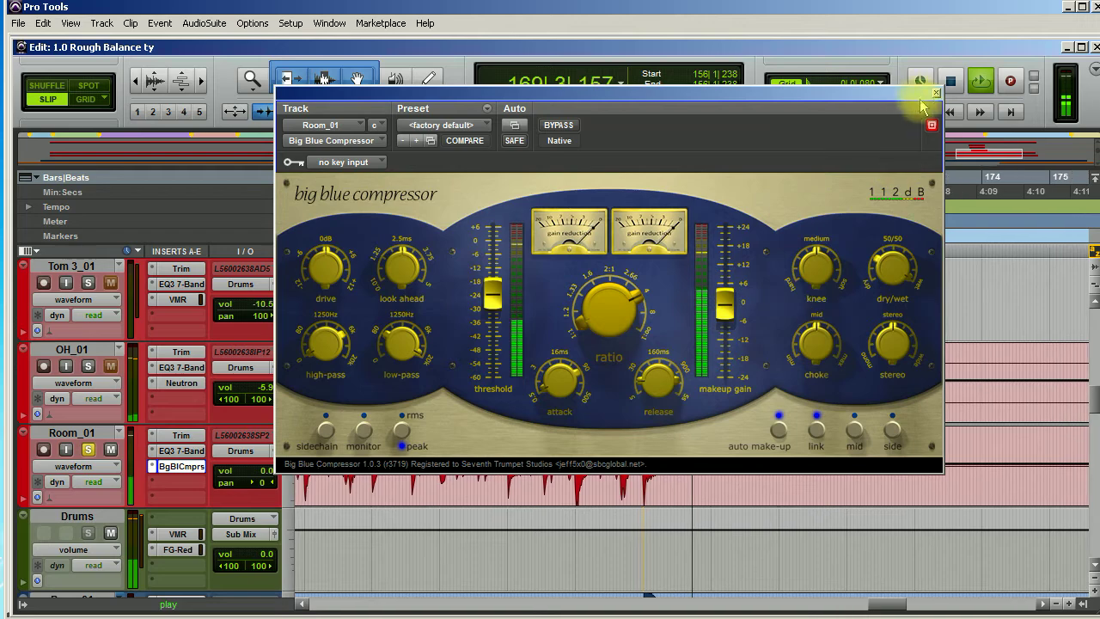
left_click(936, 92)
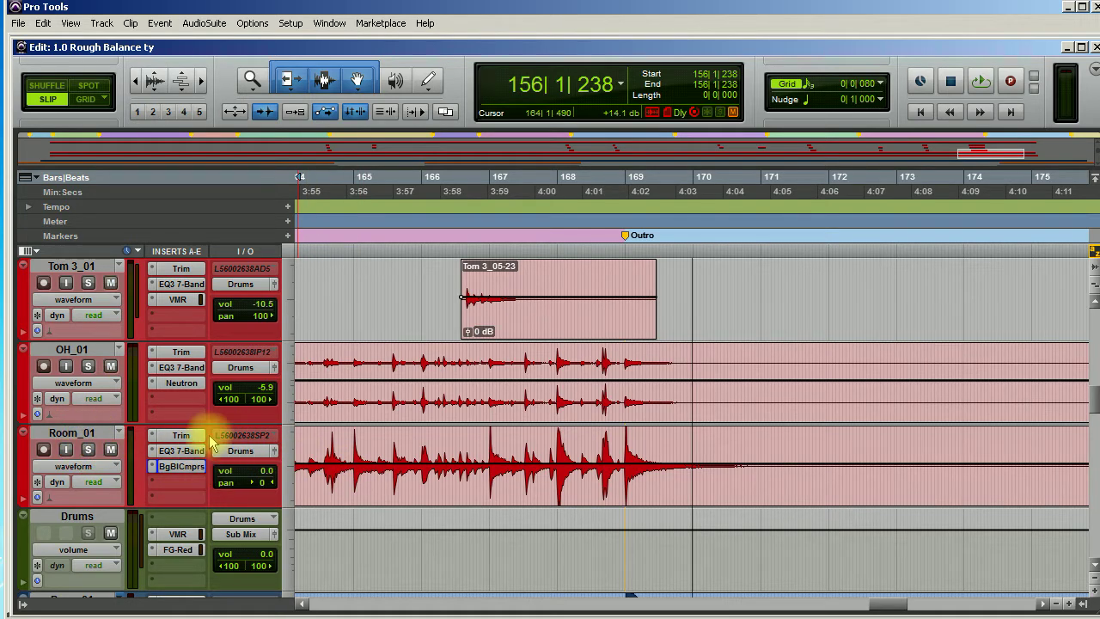
- Solo all the selected drum tracks together, from the kick tracks down to Room_01
scroll(85, 441, "up", 5)
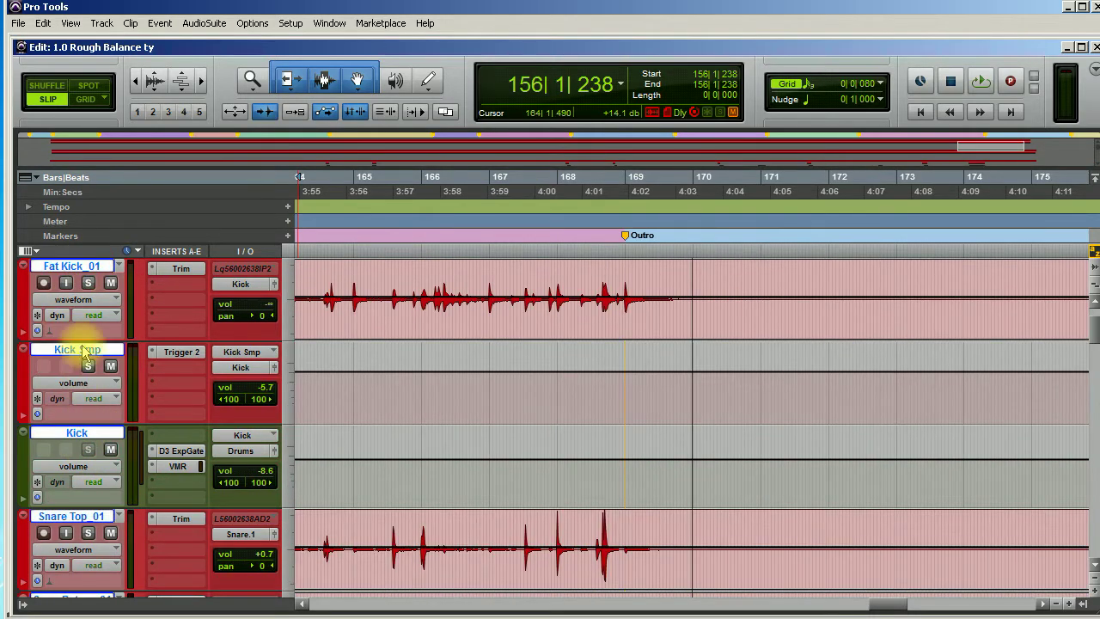
scroll(101, 468, "down", 7)
scroll(101, 479, "up", 2)
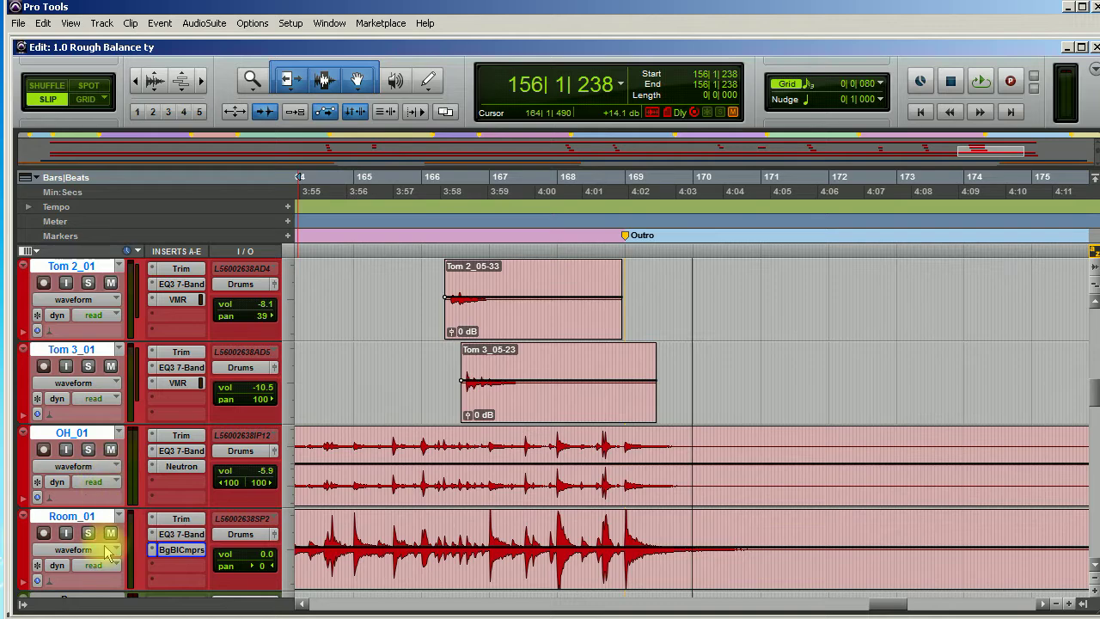
left_click(88, 534)
scroll(258, 481, "down", 6)
scroll(258, 481, "up", 5)
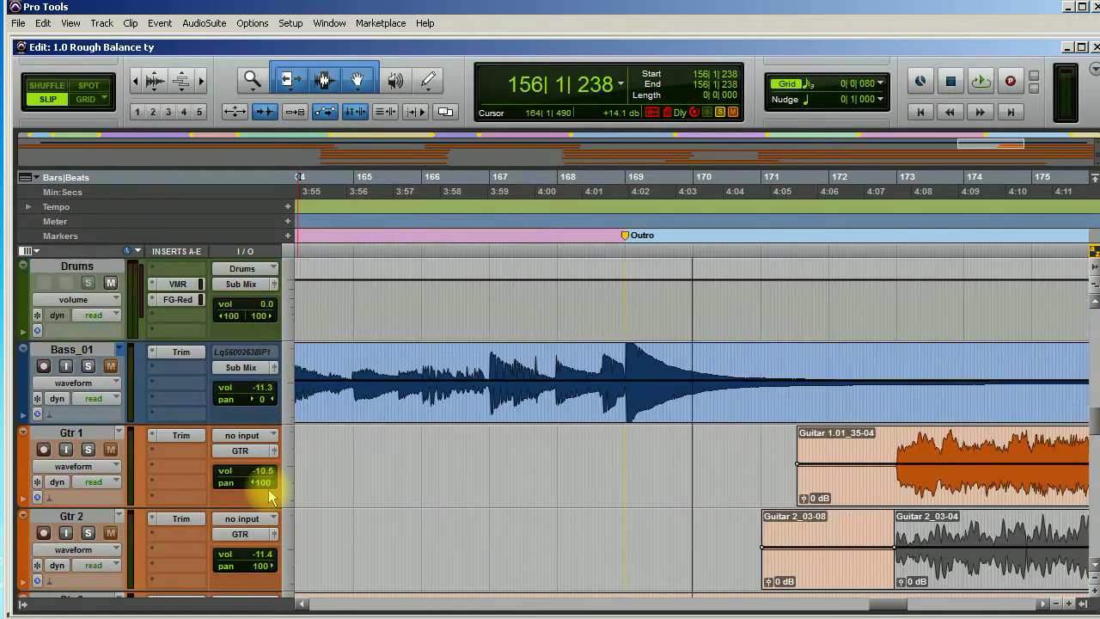
- Pull Room_01's volume all the way down, and bring it up to -17.1 dB under the playing drums
left_click_drag(248, 539, 273, 453)
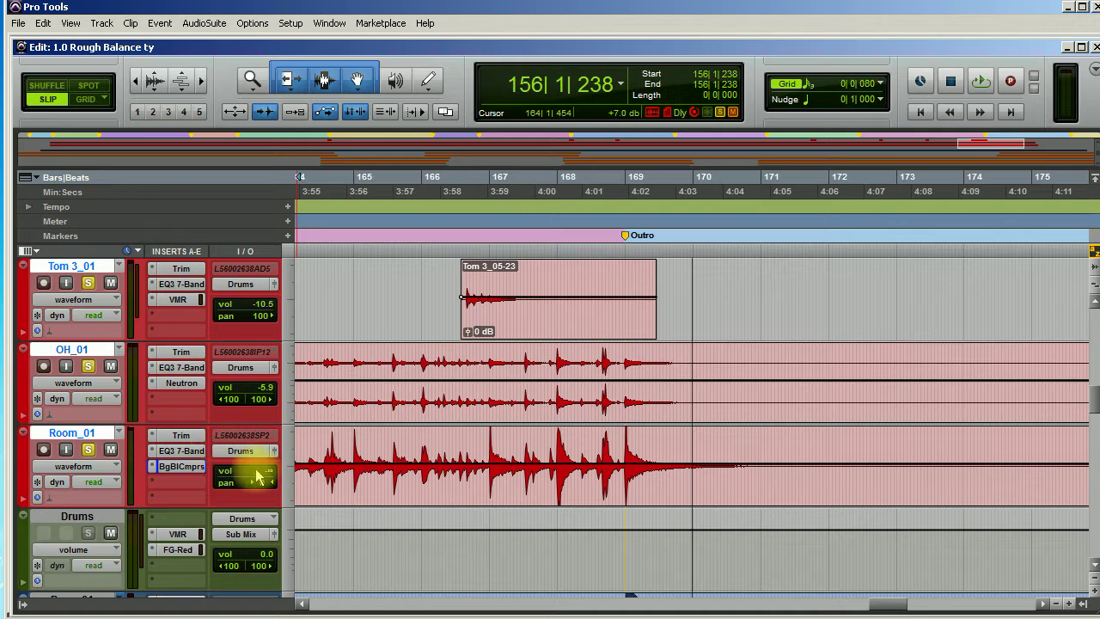
key("space")
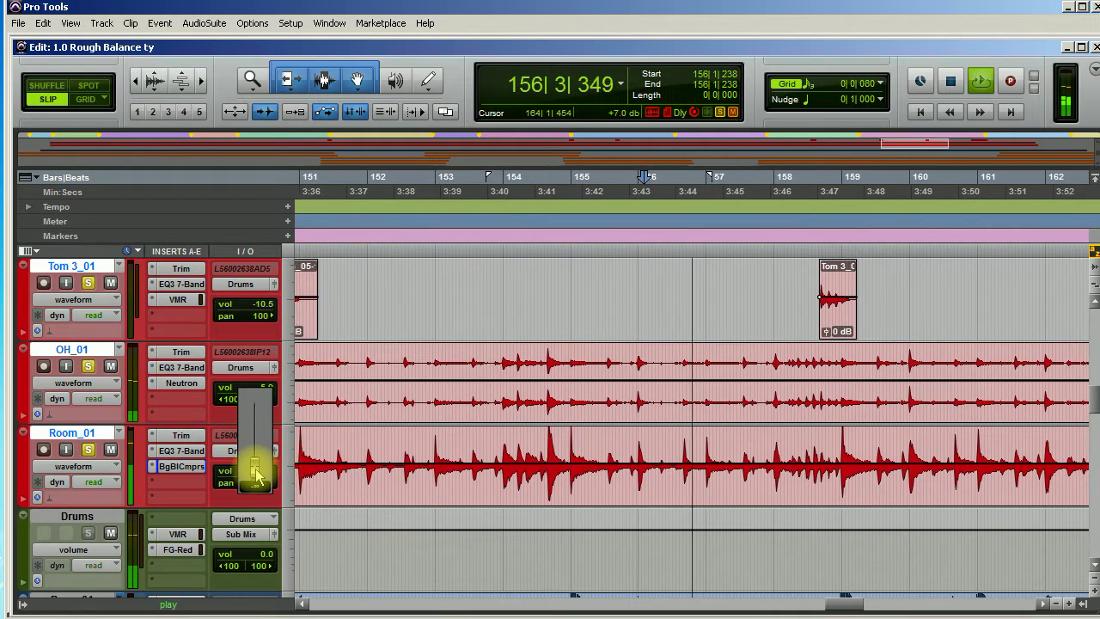
left_click_drag(257, 468, 283, 457)
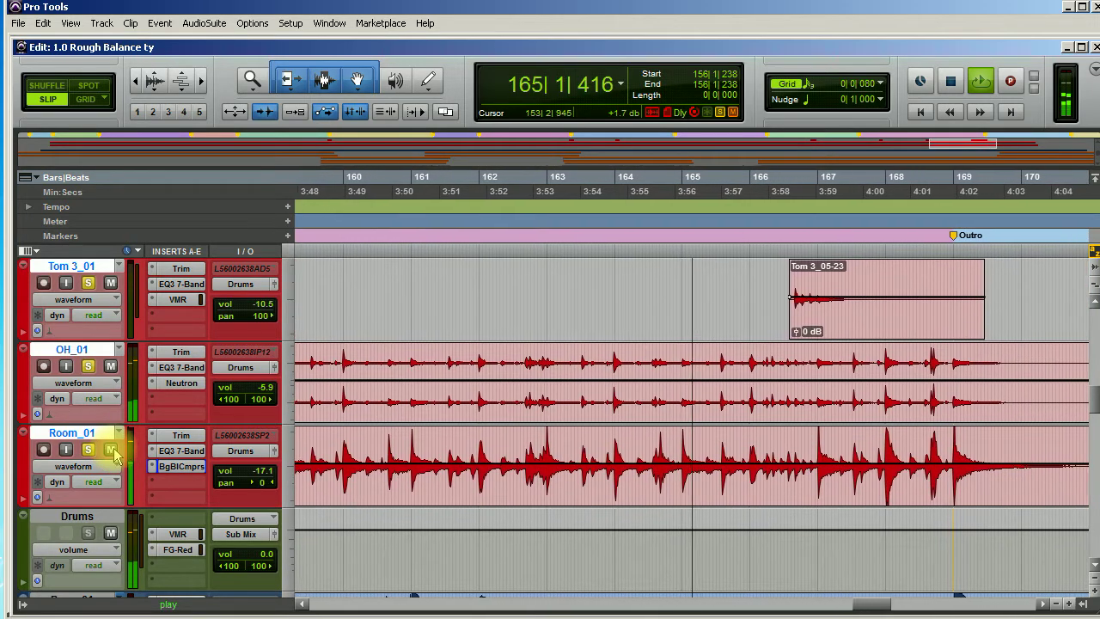
- Play the soloed drums from bar 165 to judge how Room_01 sits in the kit
left_click(242, 471)
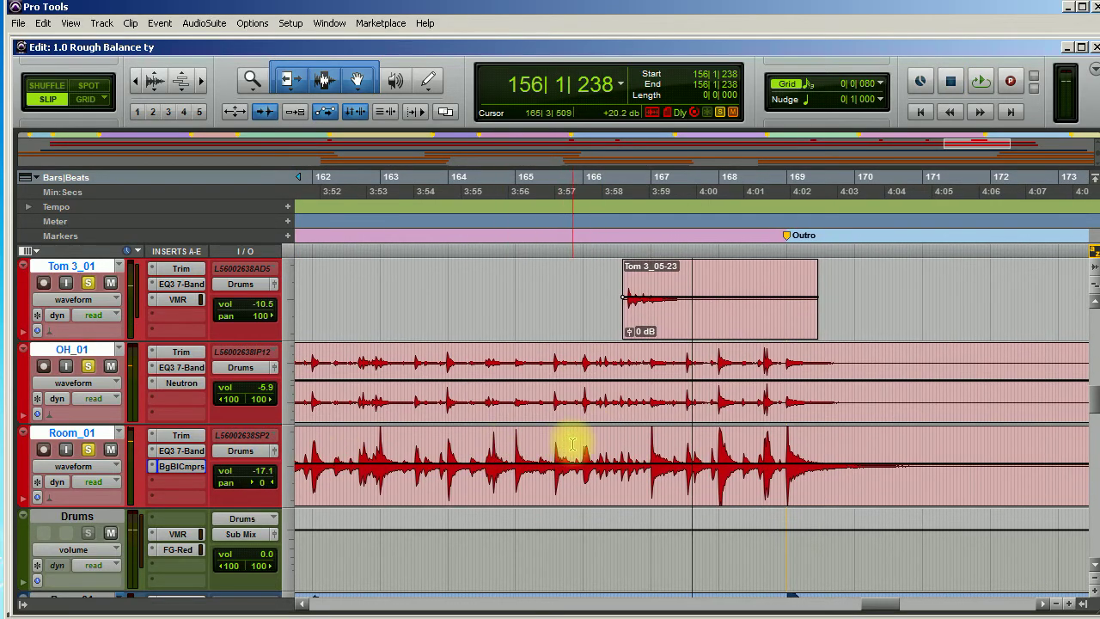
left_click(90, 450)
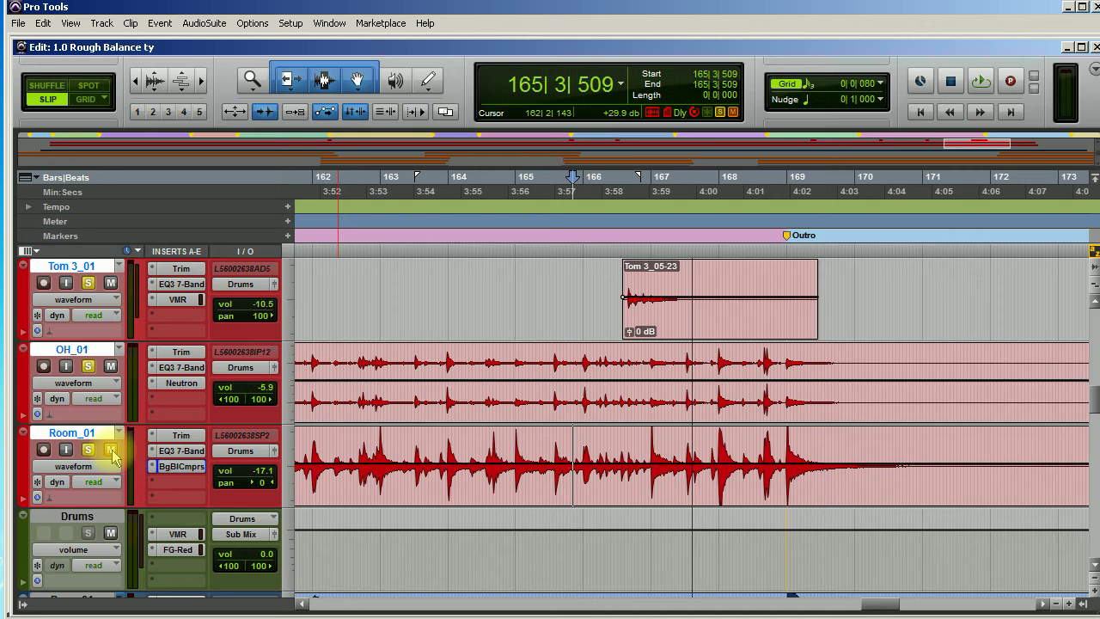
key("space")
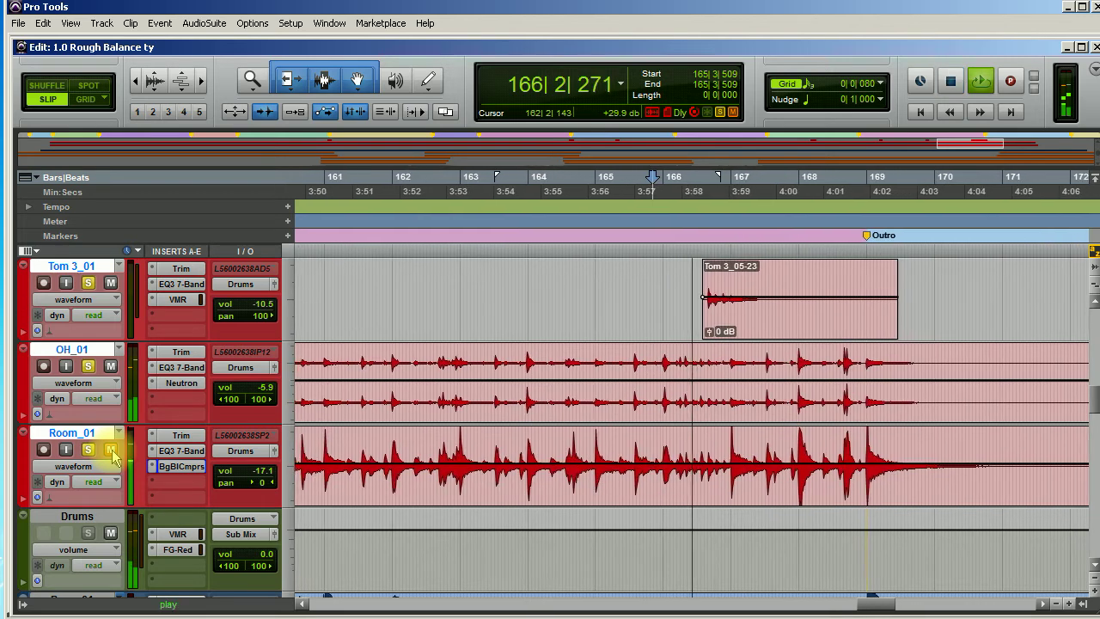
key("space")
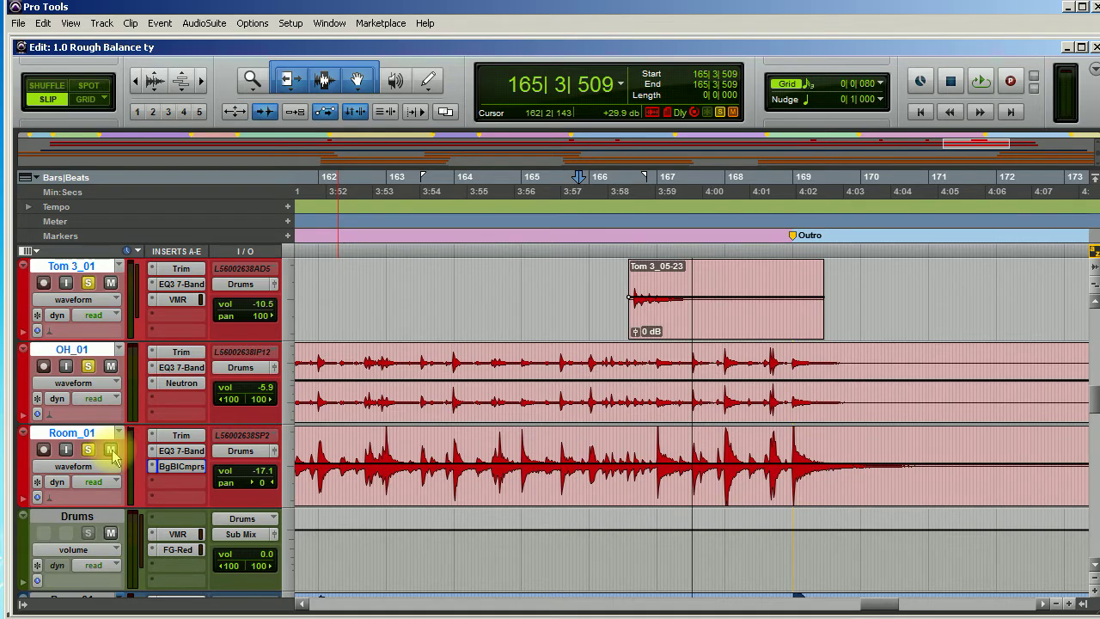
- Play the soloed drums once more from bar 165, and mute Room_01
key("space")
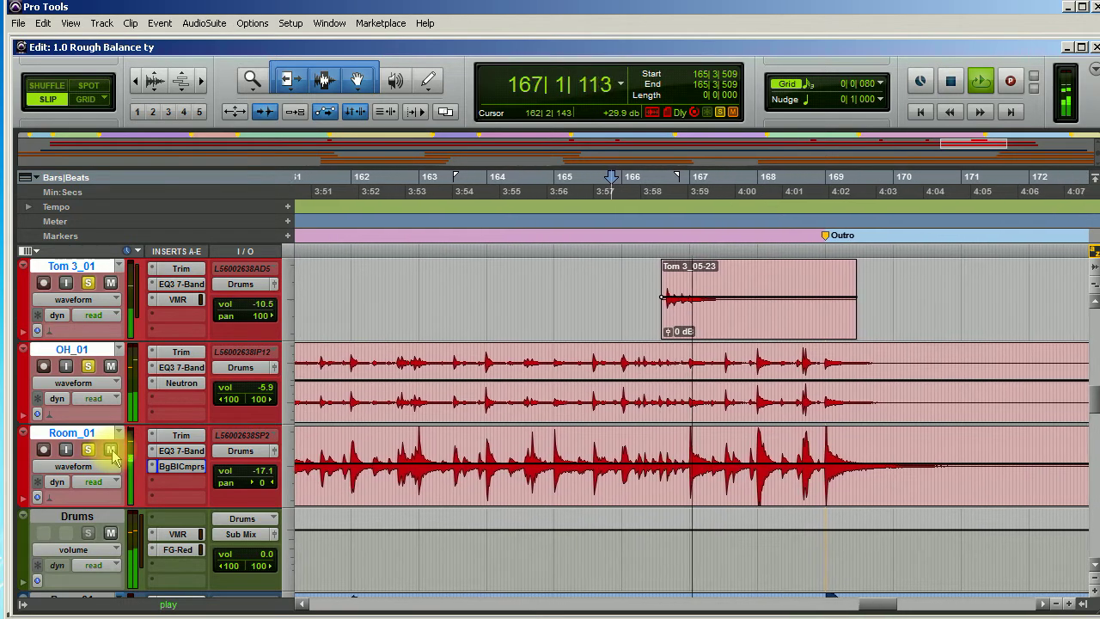
key("space")
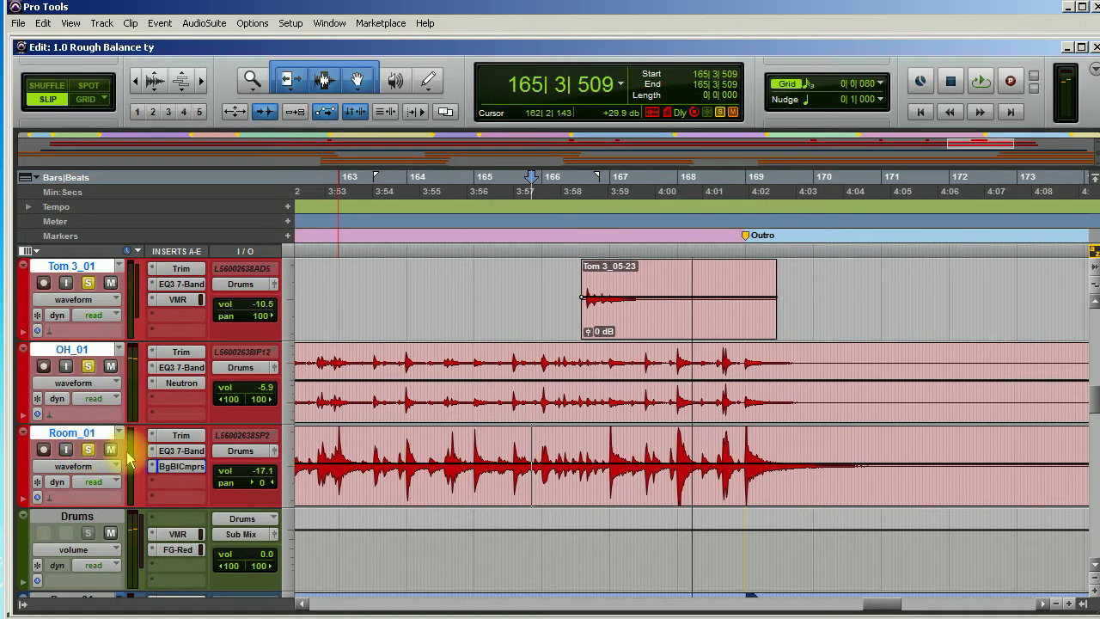
left_click(110, 449)
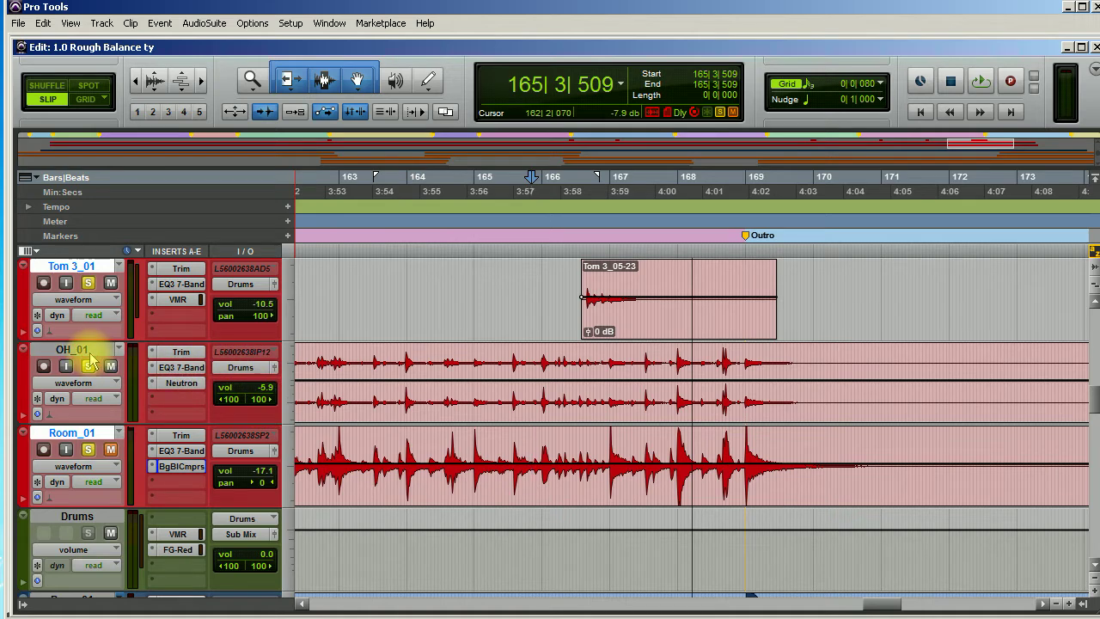
- Duplicate the OH_01 track once with all its data, and bypass EQ3 7-Band and Neutron on the duplicate
left_click(89, 354)
right_click(90, 354)
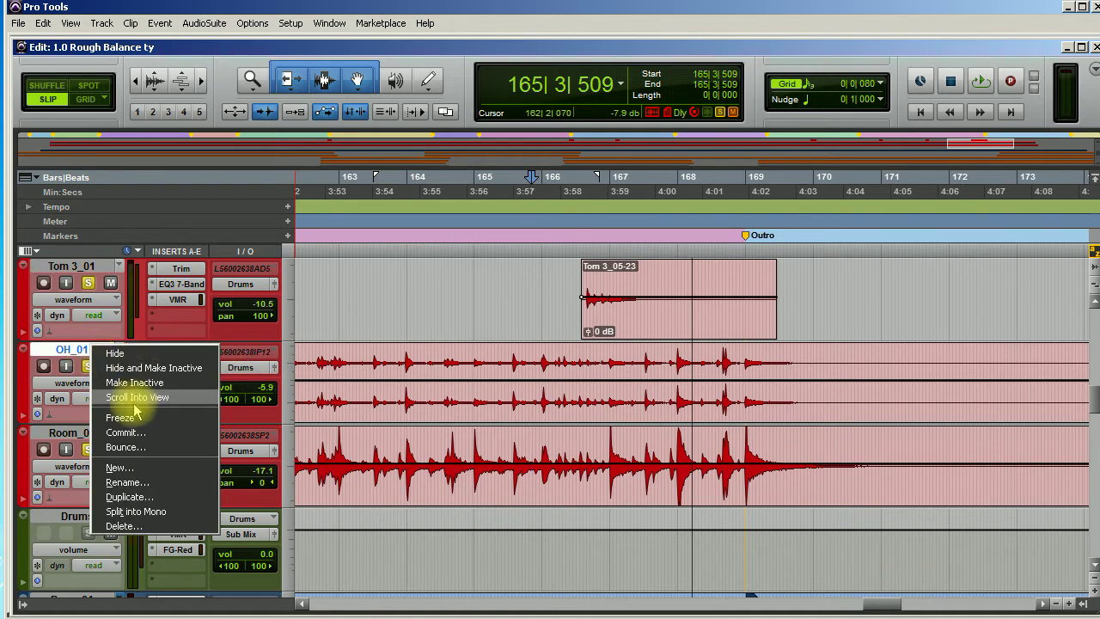
left_click(125, 497)
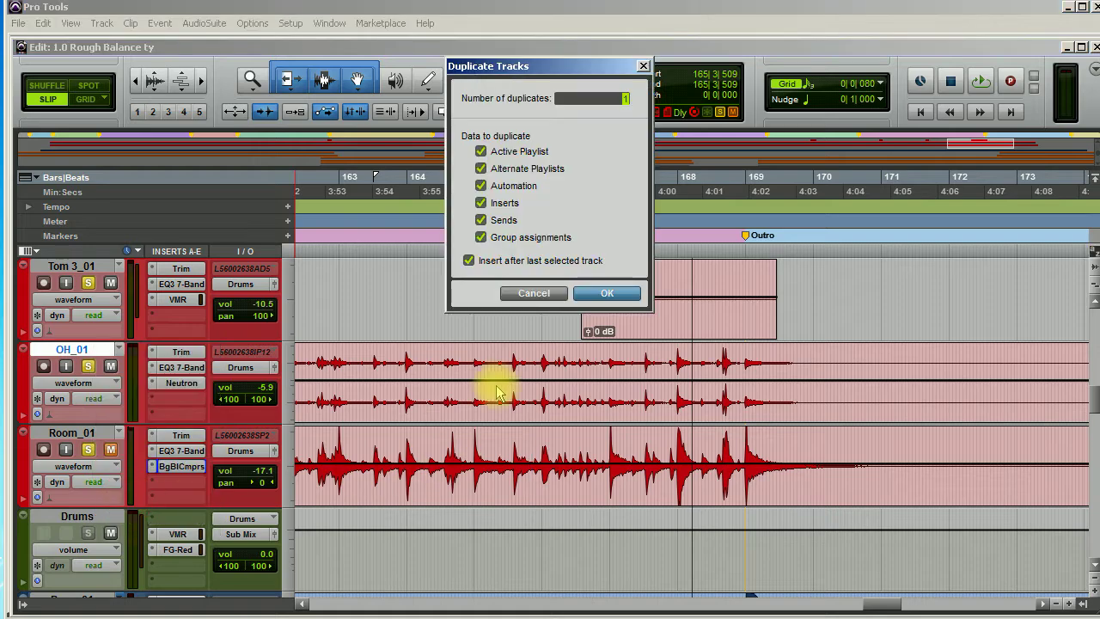
left_click(603, 294)
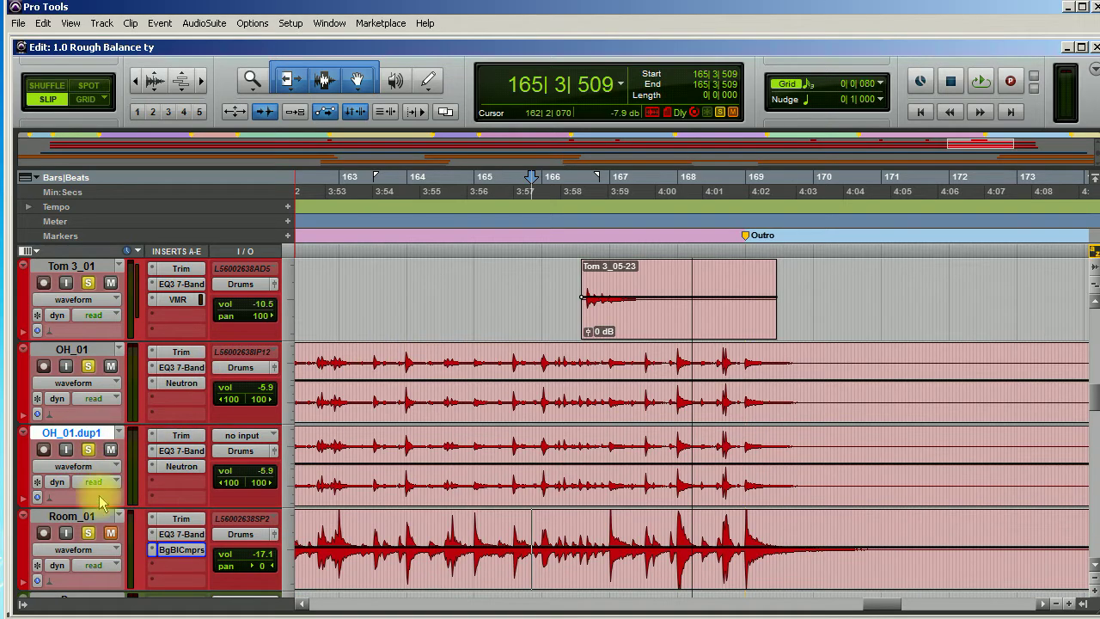
left_click(178, 469)
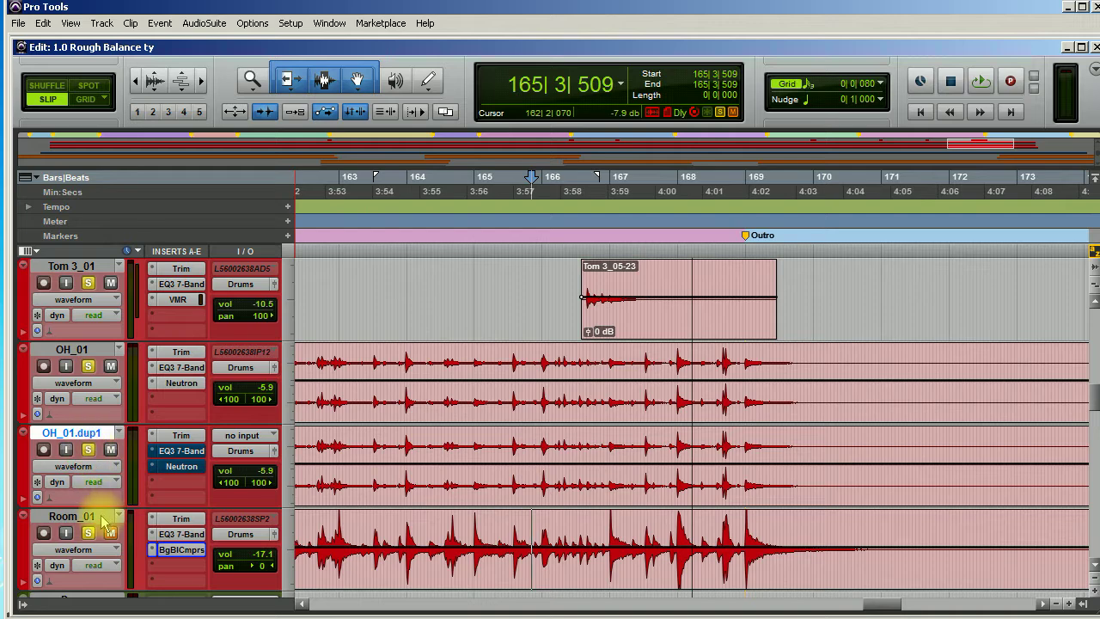
- Clear the solos on the drum tracks, solo only OH_01.dup1, and listen to it from bar 165
scroll(102, 515, "up", 10)
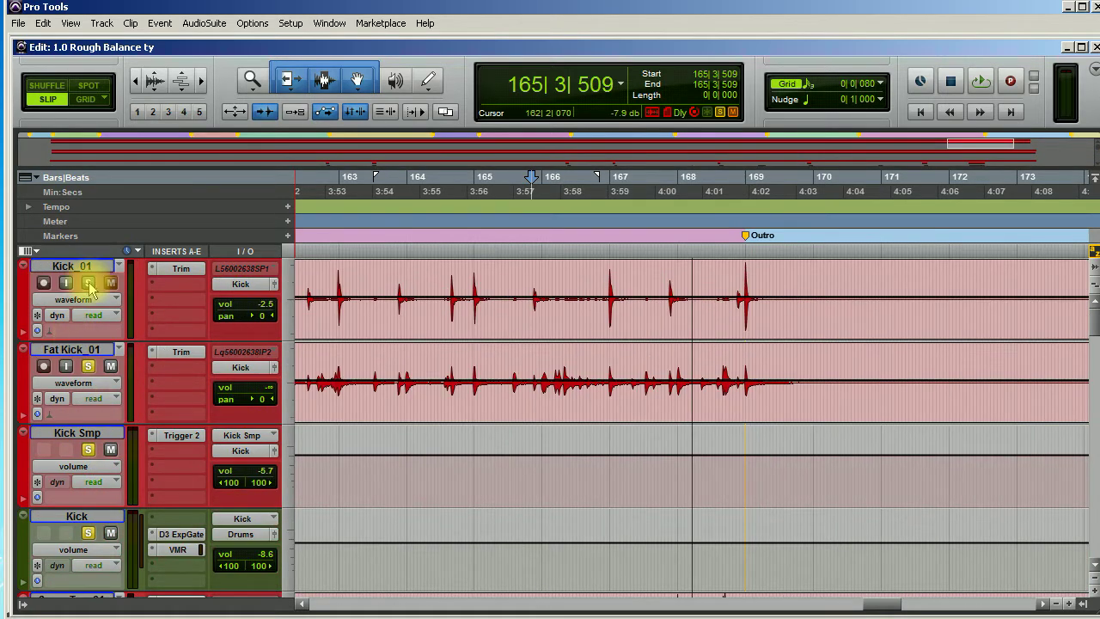
scroll(103, 412, "down", 10)
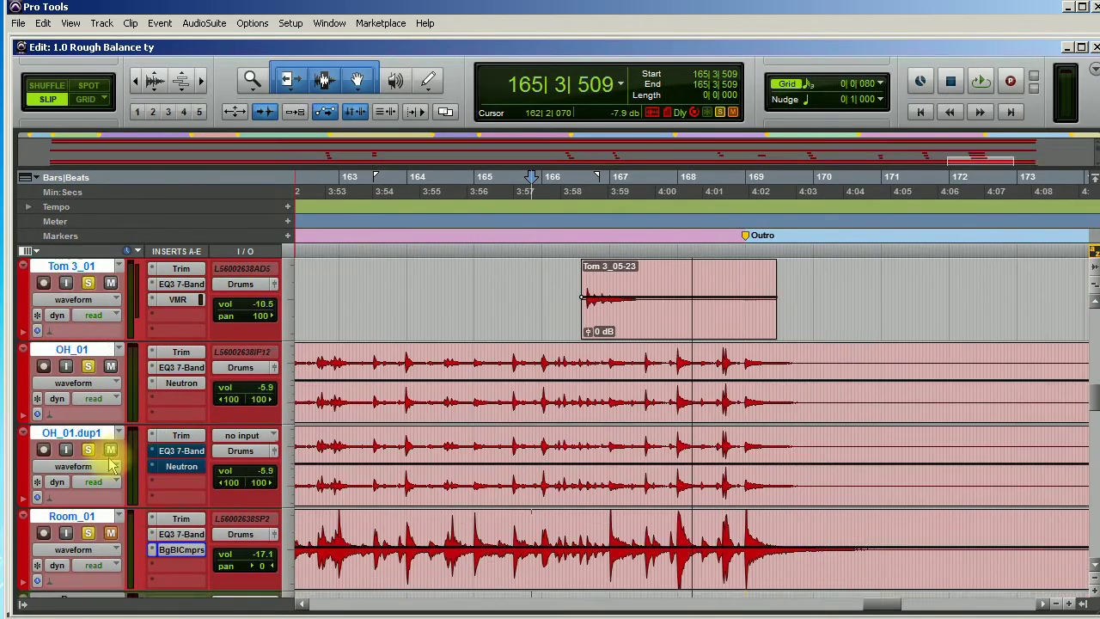
scroll(111, 465, "down", 3)
left_click(89, 367)
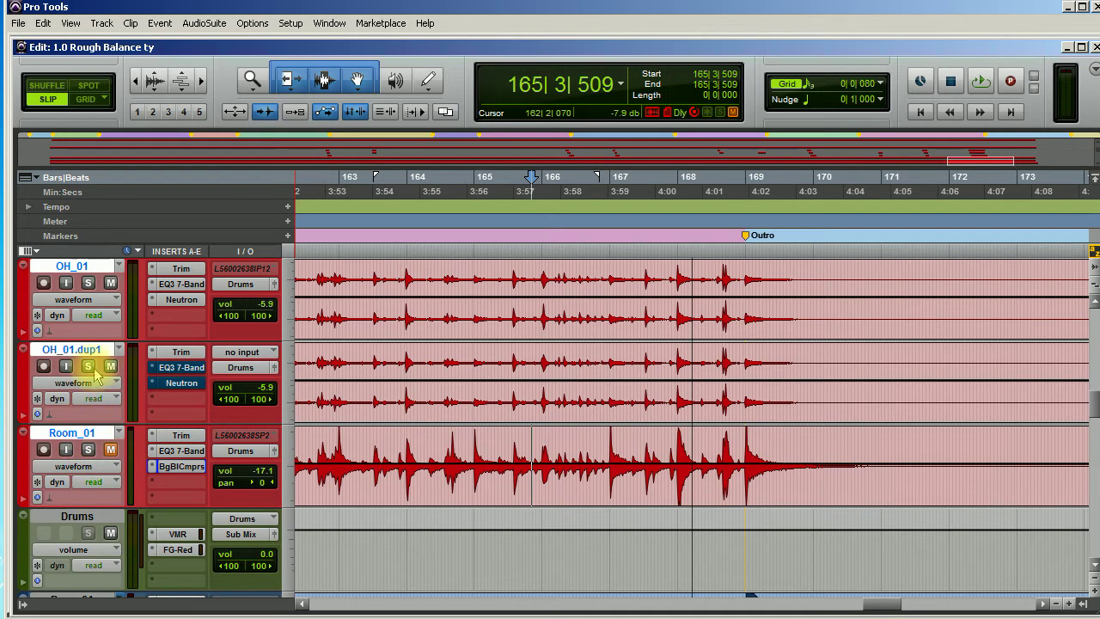
key("space")
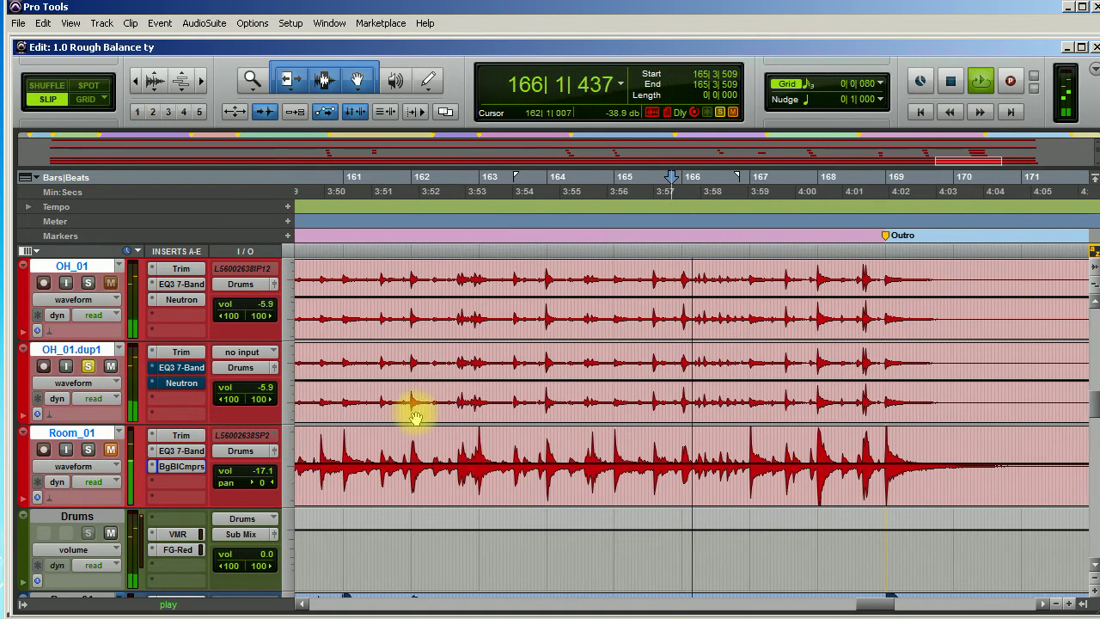
key("space")
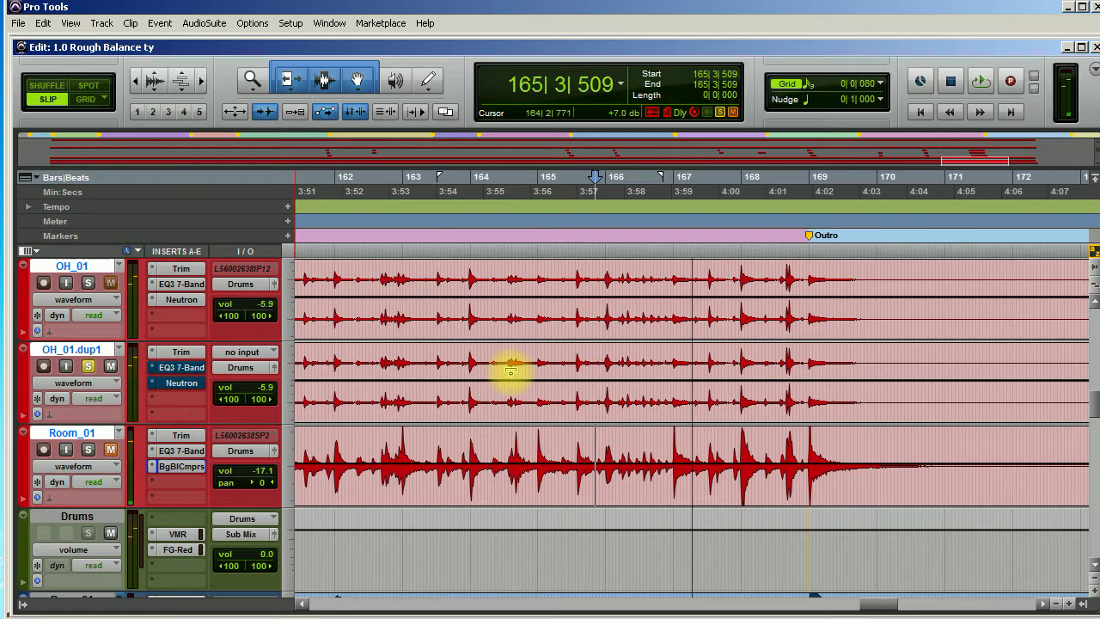
- Insert the VerbSuite Classics stereo reverb after Neutron on OH_01.dup1
left_click(179, 400)
mouse_move(258, 422)
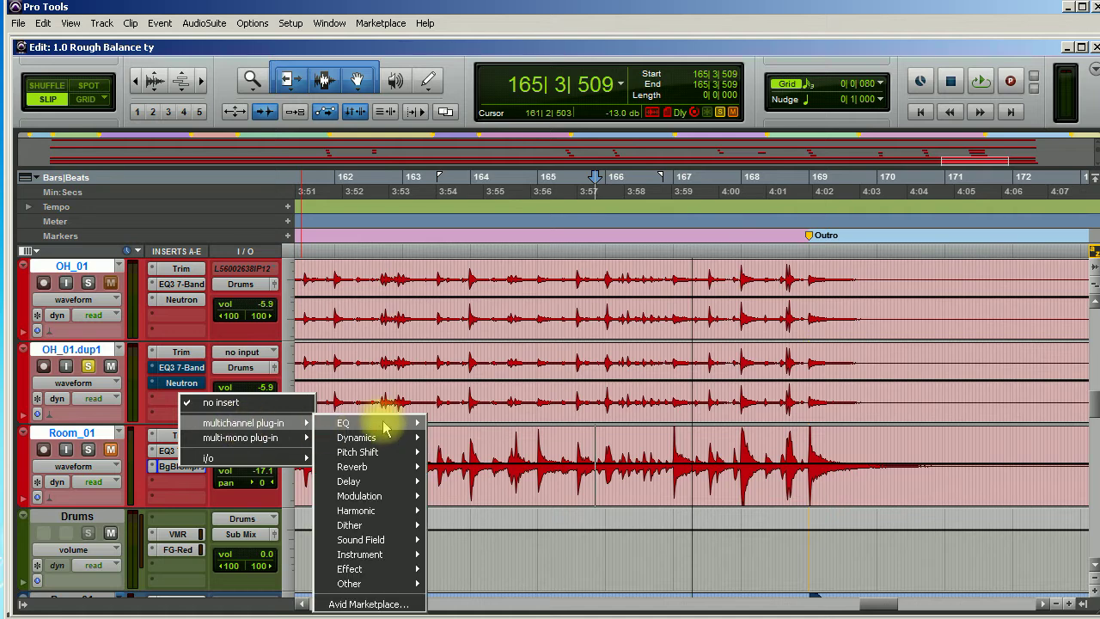
mouse_move(379, 425)
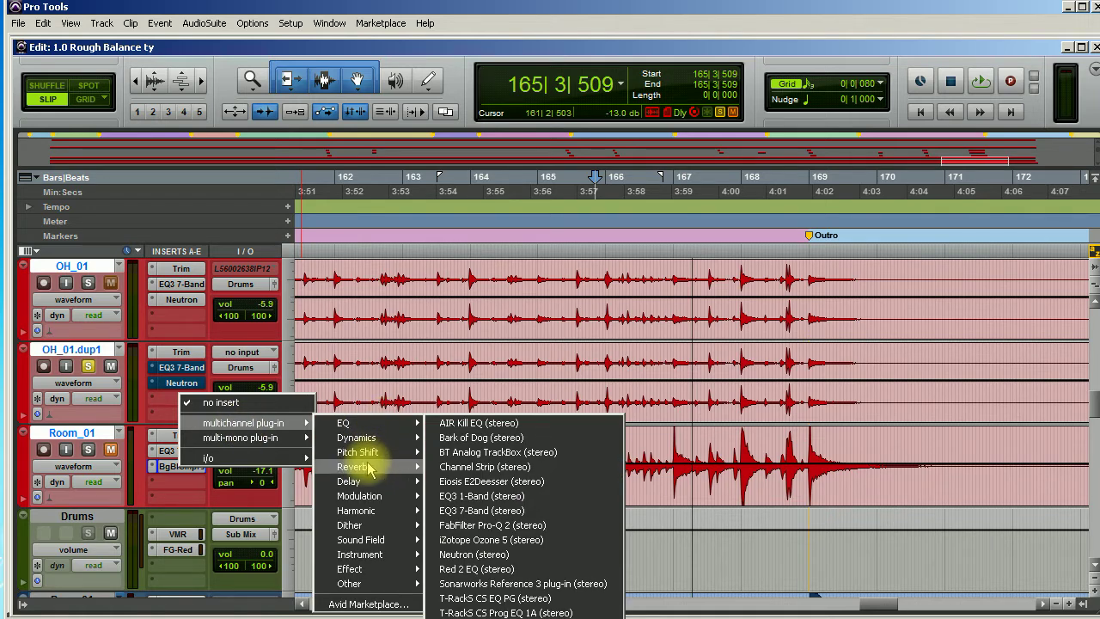
mouse_move(370, 467)
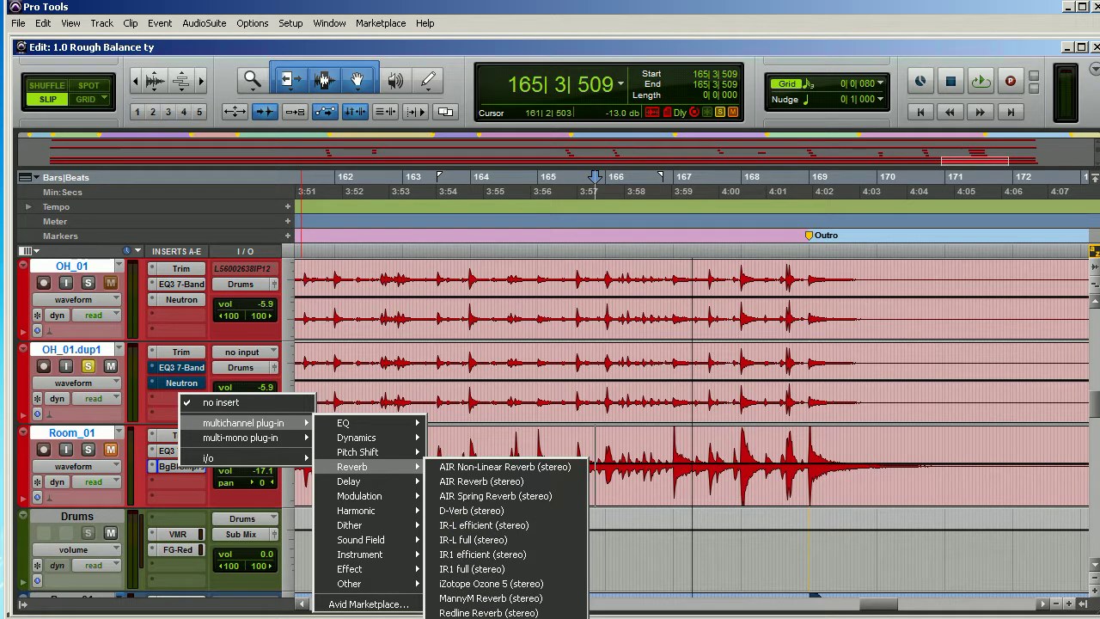
left_click(486, 616)
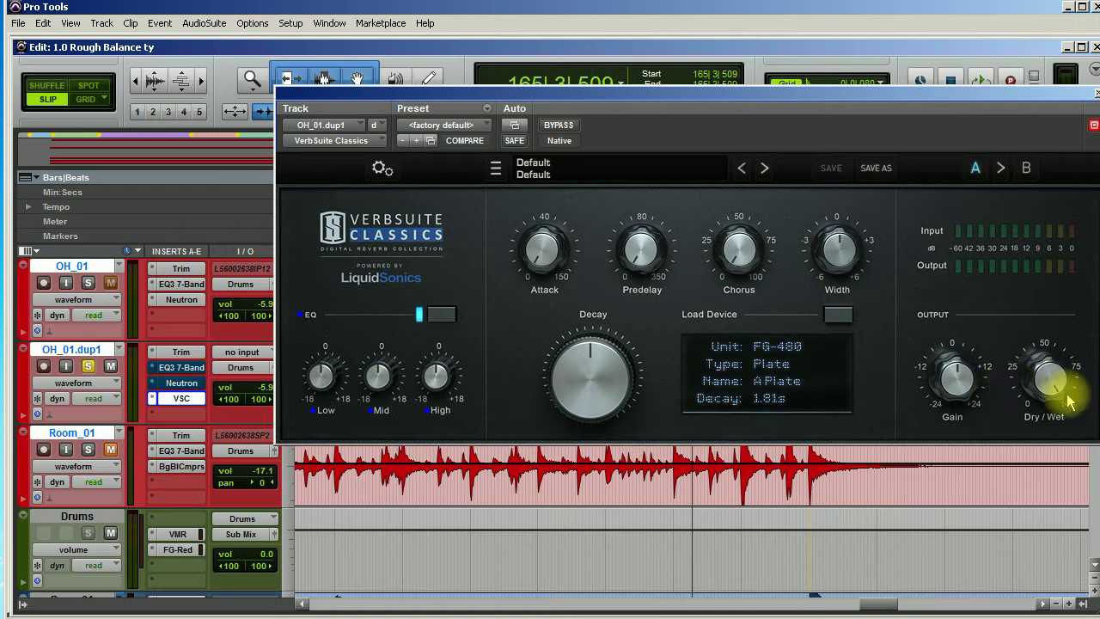
- Turn the reverb's Dry/Wet mix down, and raise it to about 39% while the duplicated overheads play
left_click_drag(1058, 378, 1037, 533)
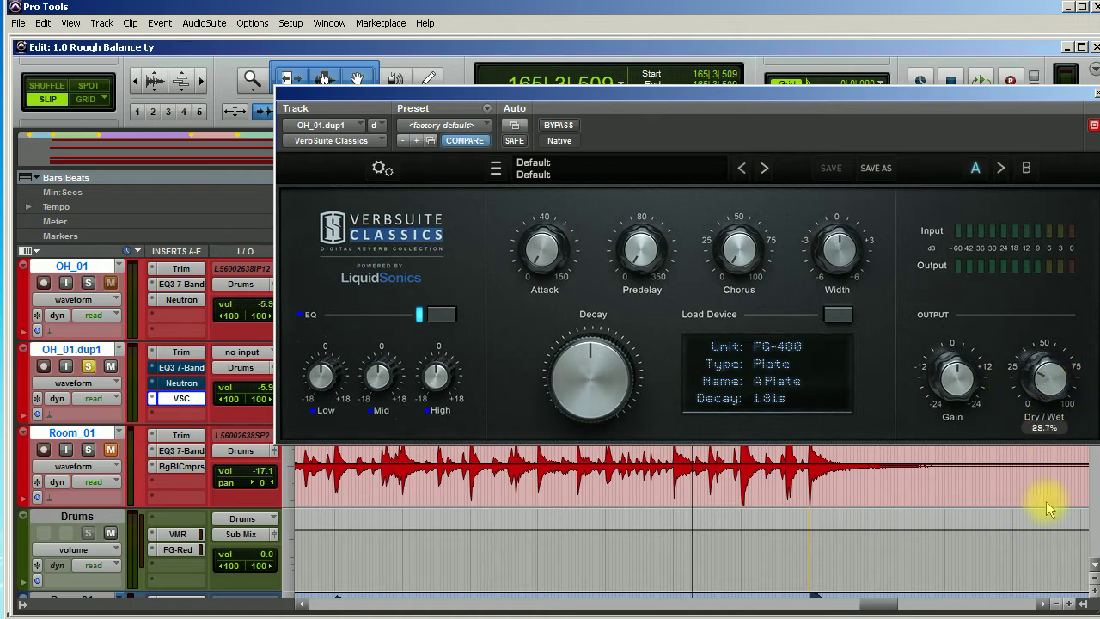
mouse_move(1047, 582)
left_mouse_down()
mouse_move(1029, 513)
mouse_move(1032, 593)
left_mouse_up()
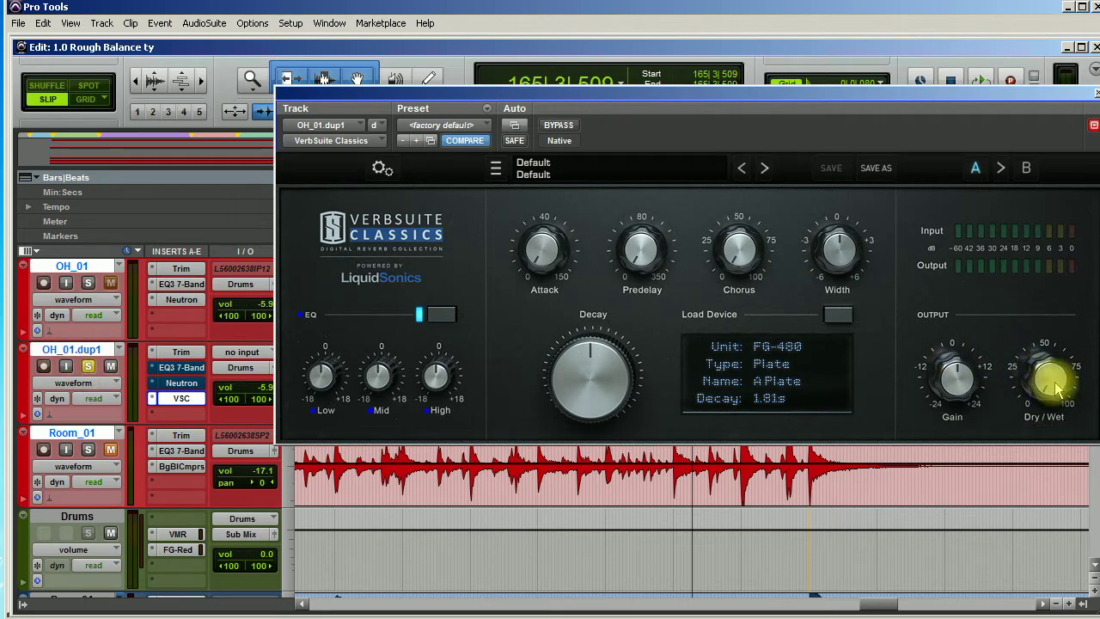
key("space")
left_click_drag(1057, 391, 964, 300)
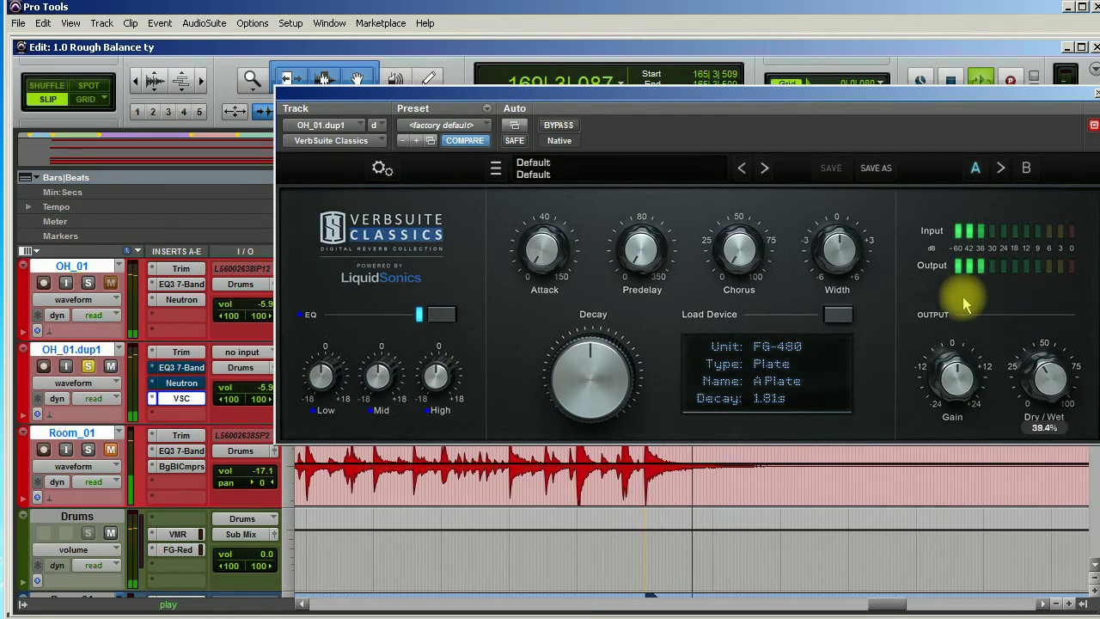
- Load the FG-BM7 Rooms2 Med Room reverb, increase its Width, and check the sound during playback
left_click(838, 316)
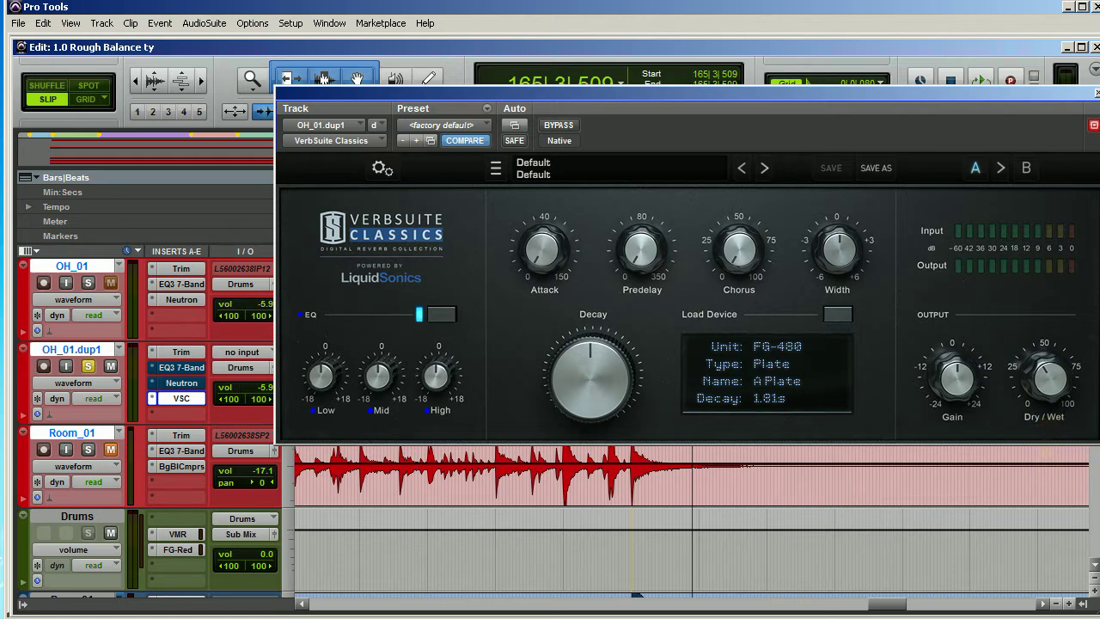
left_click(786, 305)
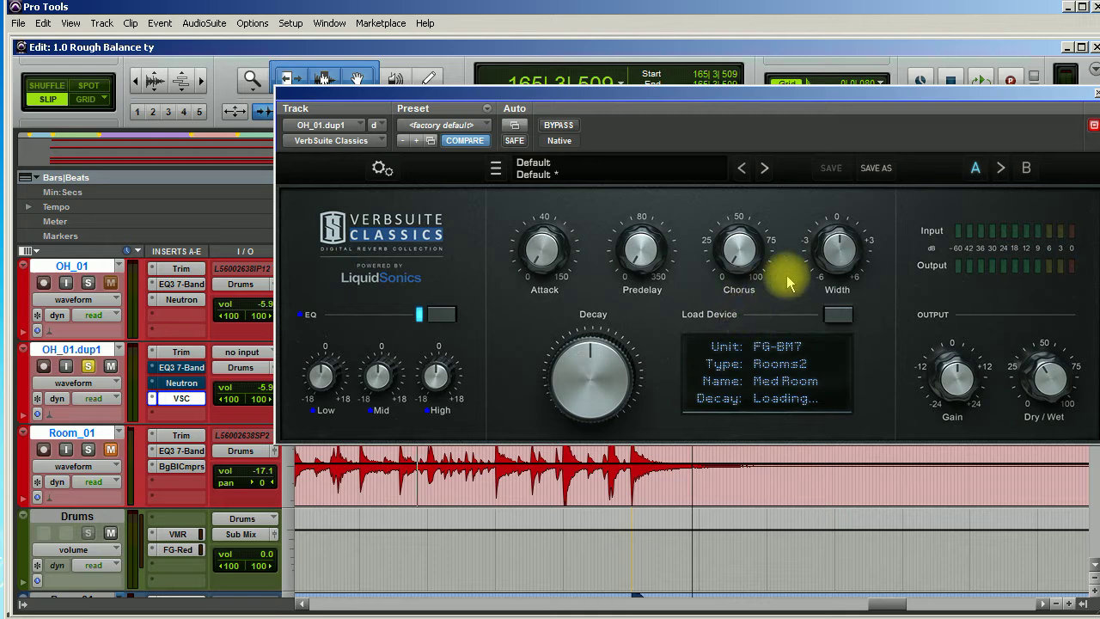
mouse_move(842, 248)
left_mouse_down()
mouse_move(842, 209)
mouse_move(844, 227)
left_mouse_up()
key("space")
left_click_drag(1044, 381, 1050, 391)
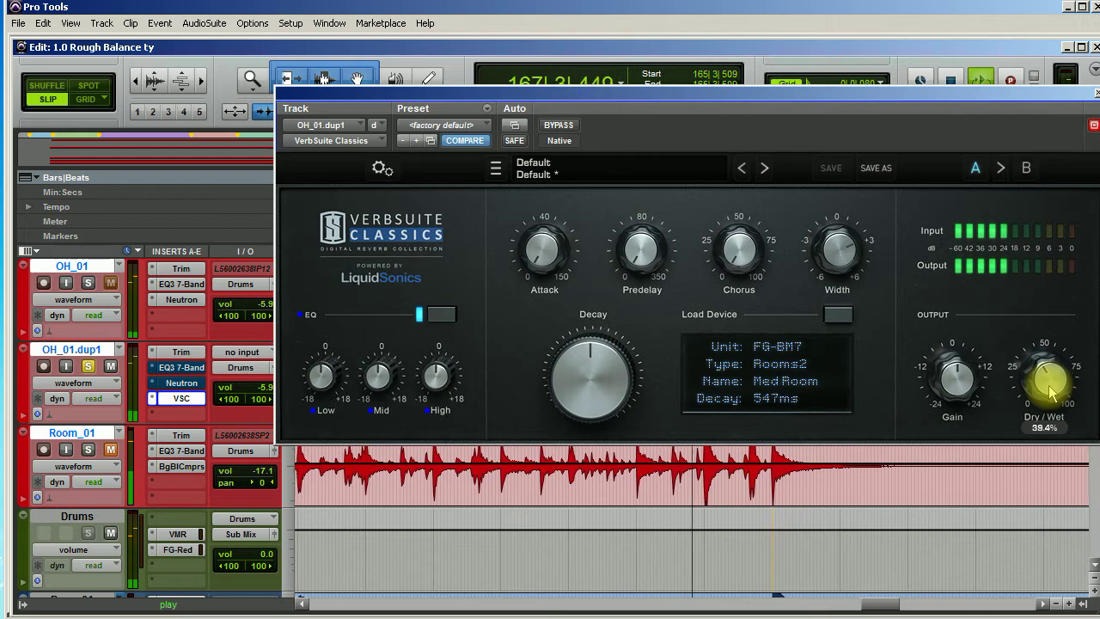
key("space")
left_click(1094, 93)
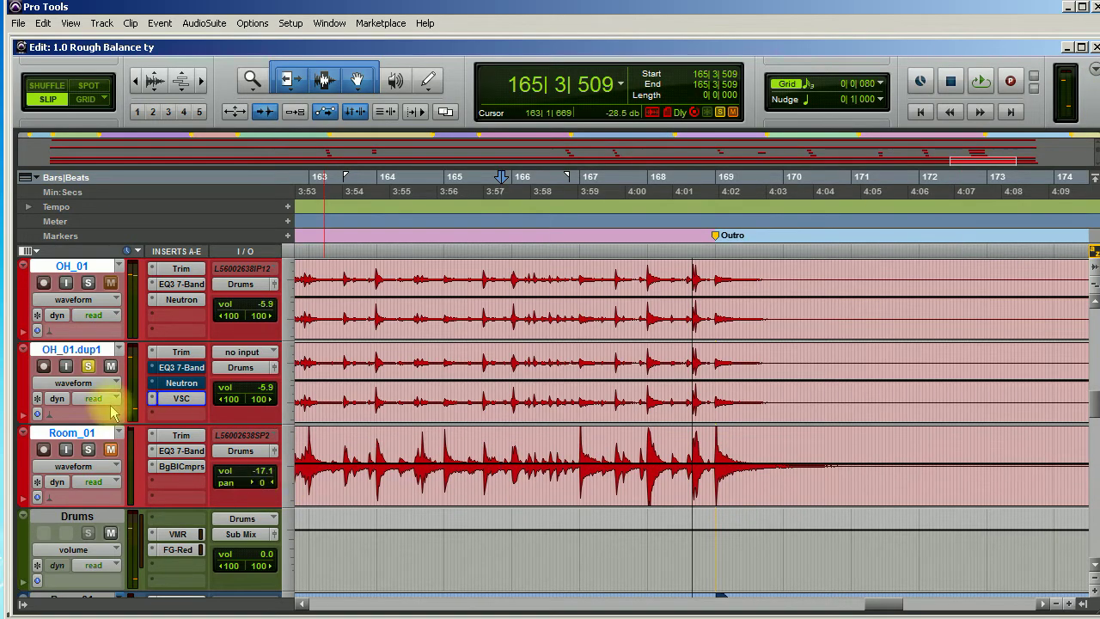
- Move the reverb down one insert slot on OH_01.dup1, and insert Oxford TransMod (stereo) ahead of it
left_click(188, 419)
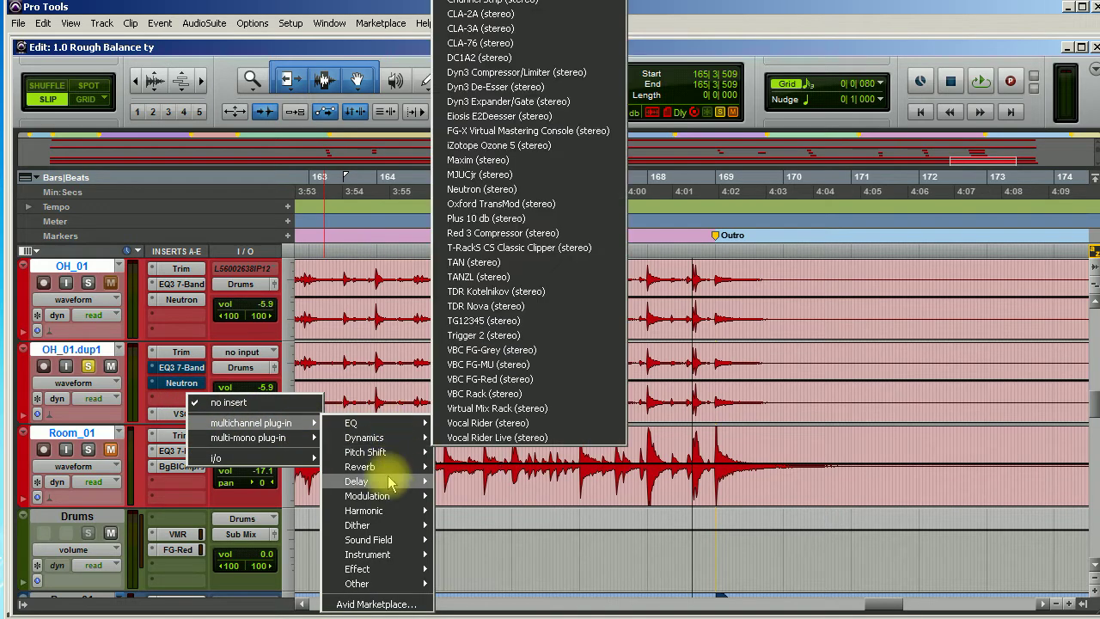
mouse_move(378, 512)
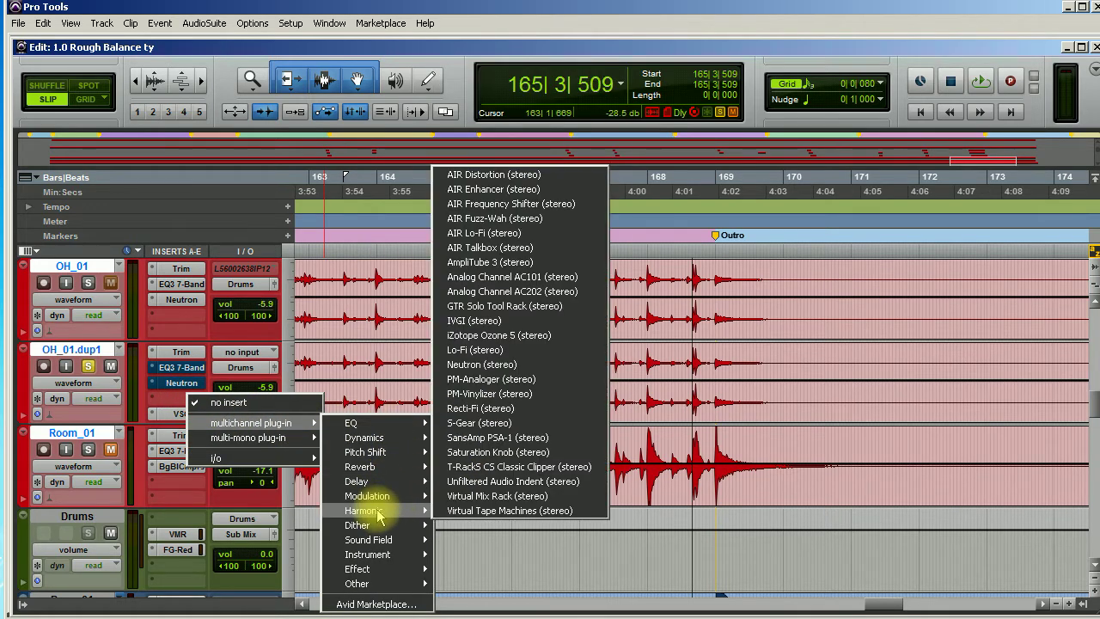
mouse_move(387, 438)
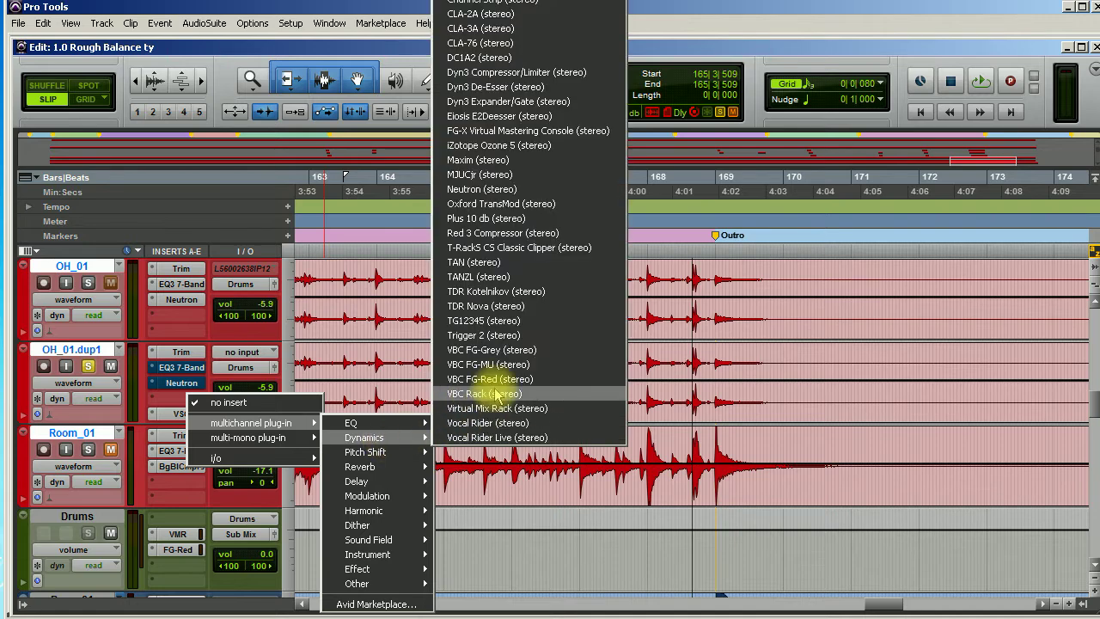
left_click(494, 204)
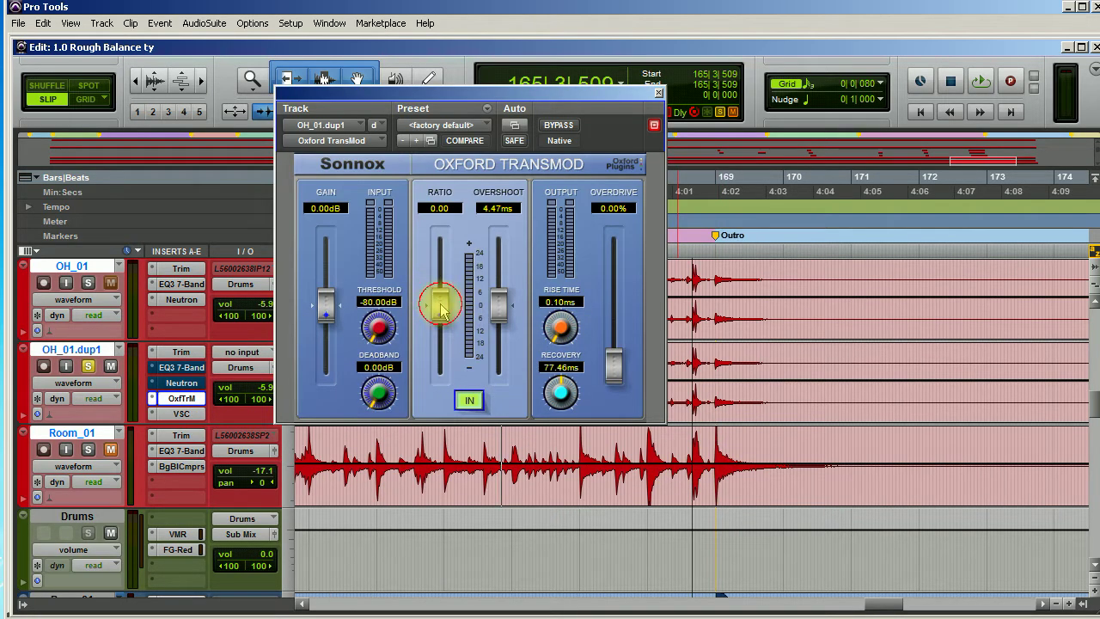
- With the reverb bypassed, set TransMod's overshoot to 8.58 ms and its ratio to -0.57 while auditioning the duplicated overheads
left_click_drag(441, 311, 445, 325)
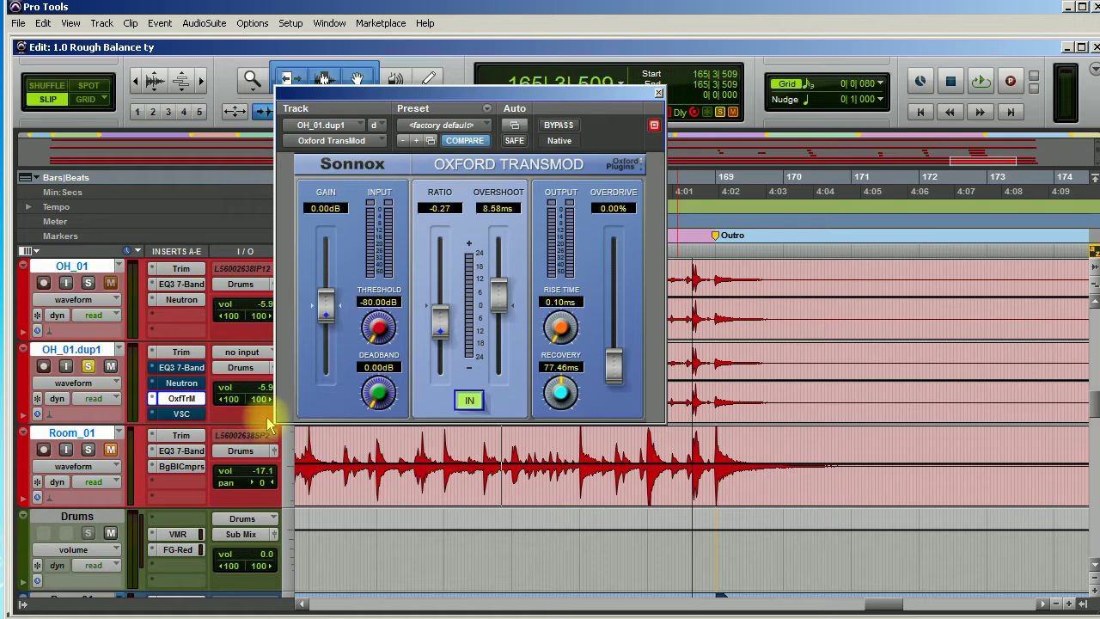
key("space")
mouse_move(443, 331)
left_mouse_down()
mouse_move(440, 361)
mouse_move(440, 348)
left_mouse_up()
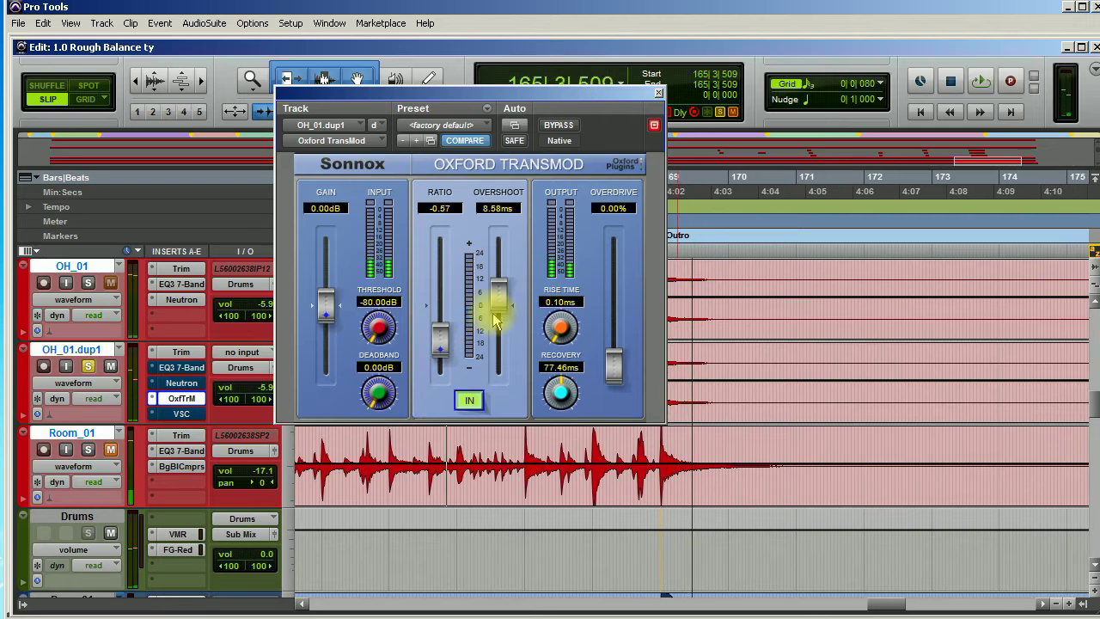
- Compare the duplicated overheads with TransMod bypassed and active during playback, and close the plug-in
left_click(558, 126)
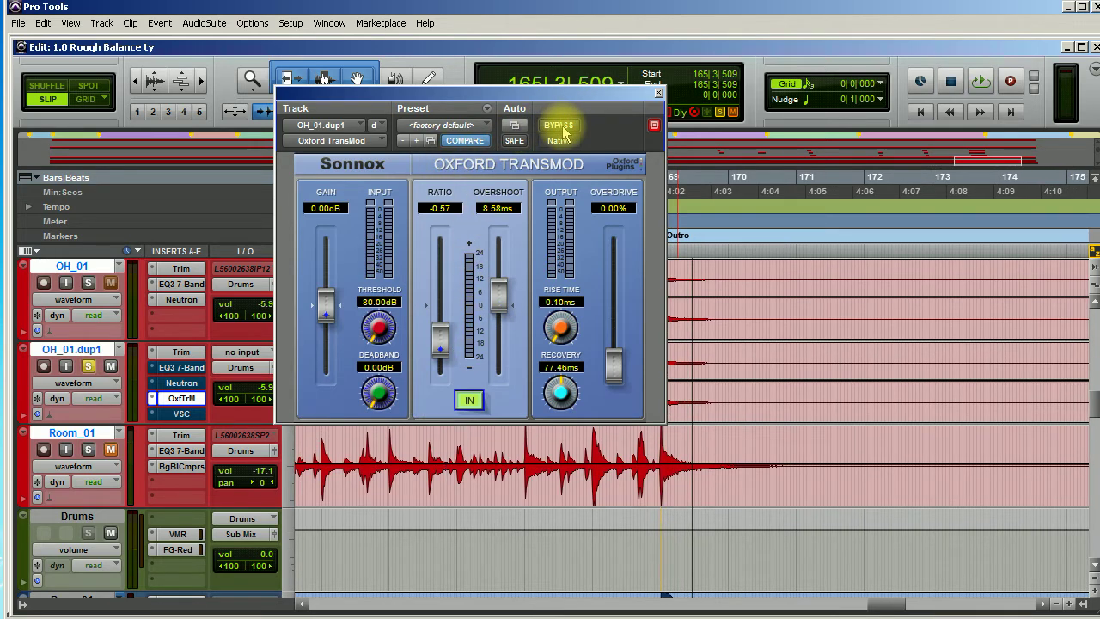
key("space")
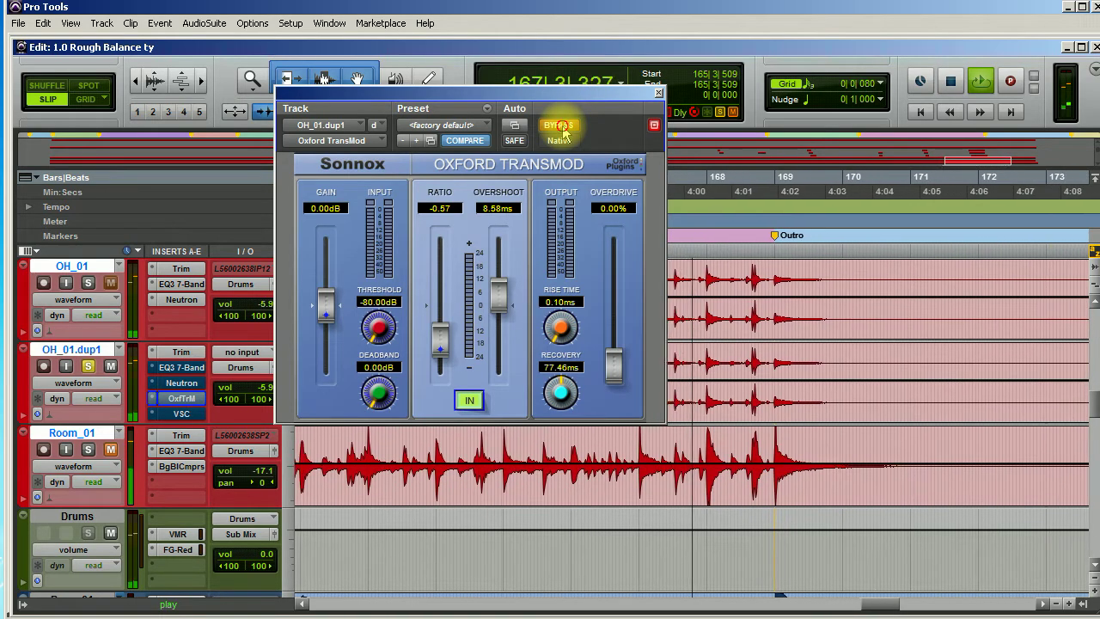
key("space")
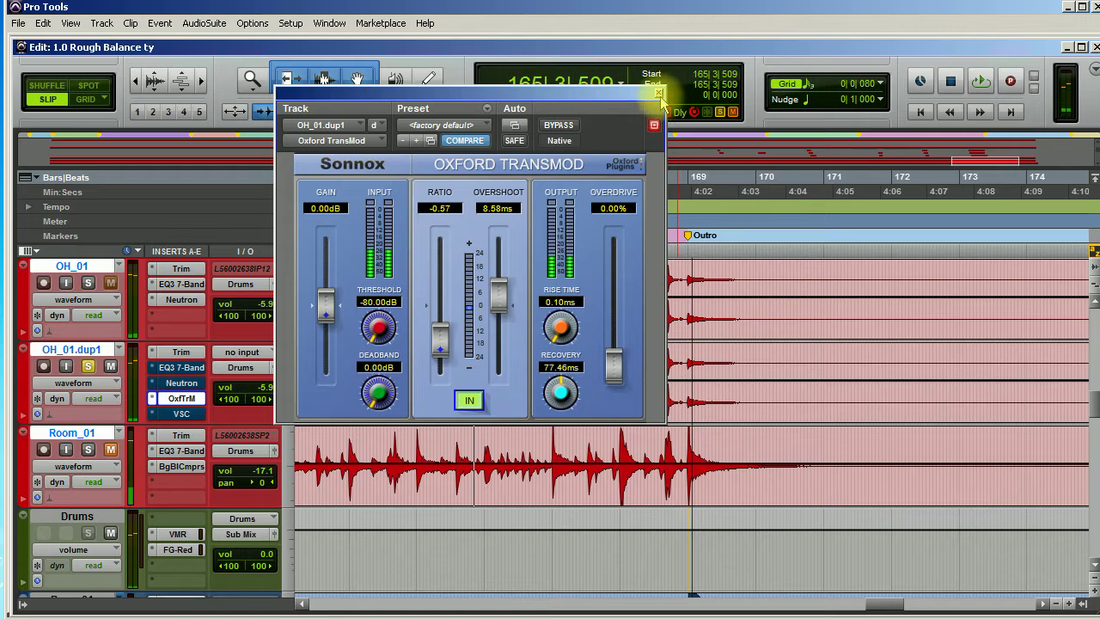
left_click(658, 92)
- Reactivate the reverb on OH_01.dup1, and play the duplicated overheads from bar 150 in the last chorus
scroll(429, 447, "left", 10)
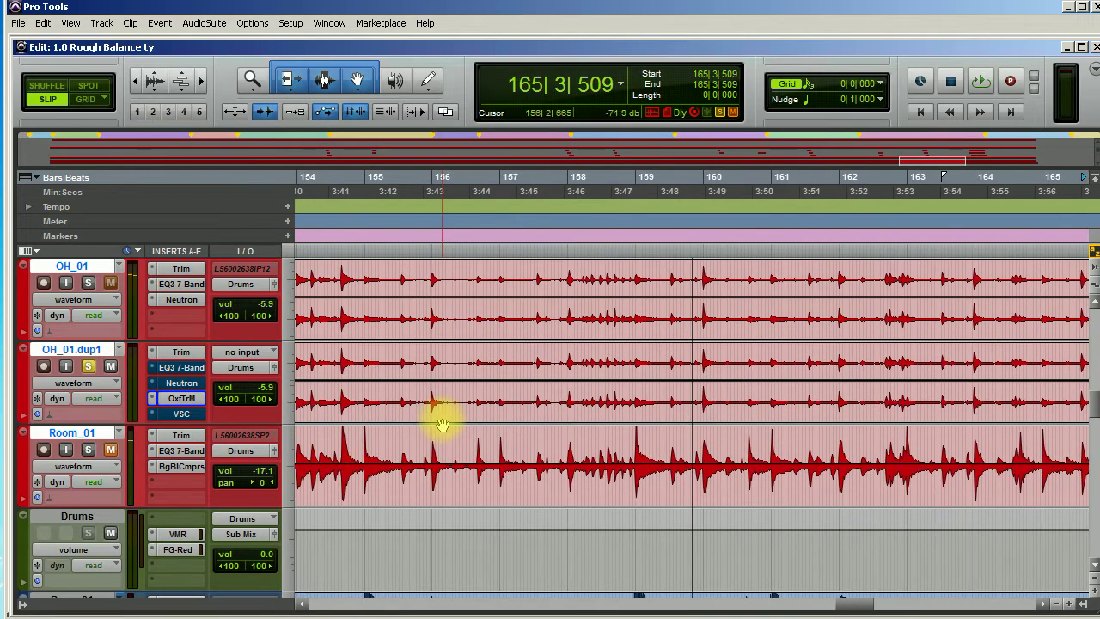
left_click(435, 356)
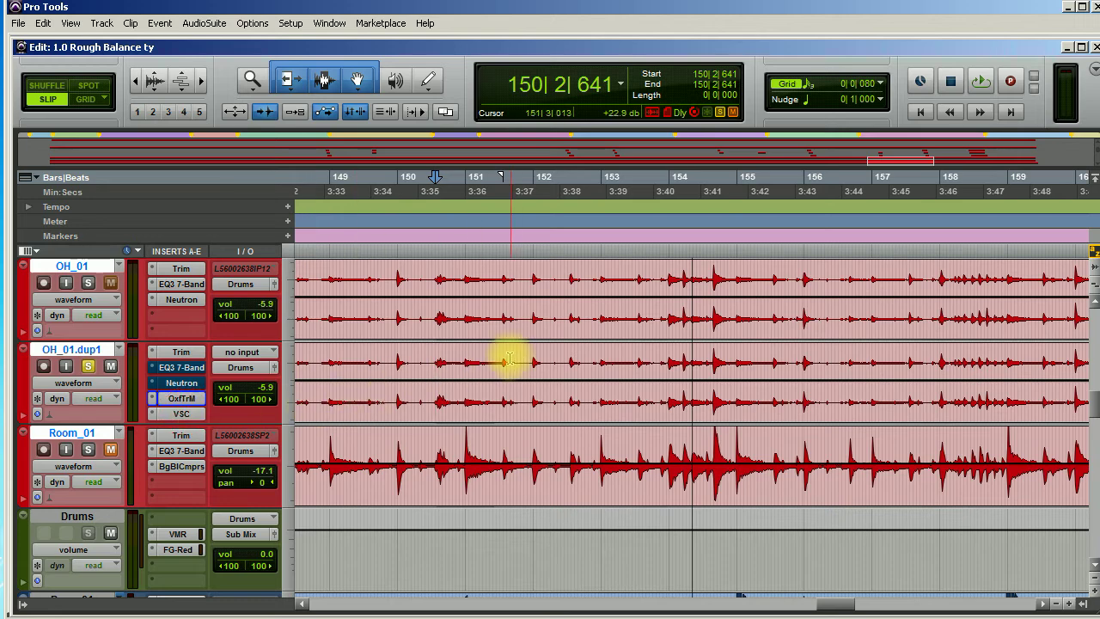
key("space")
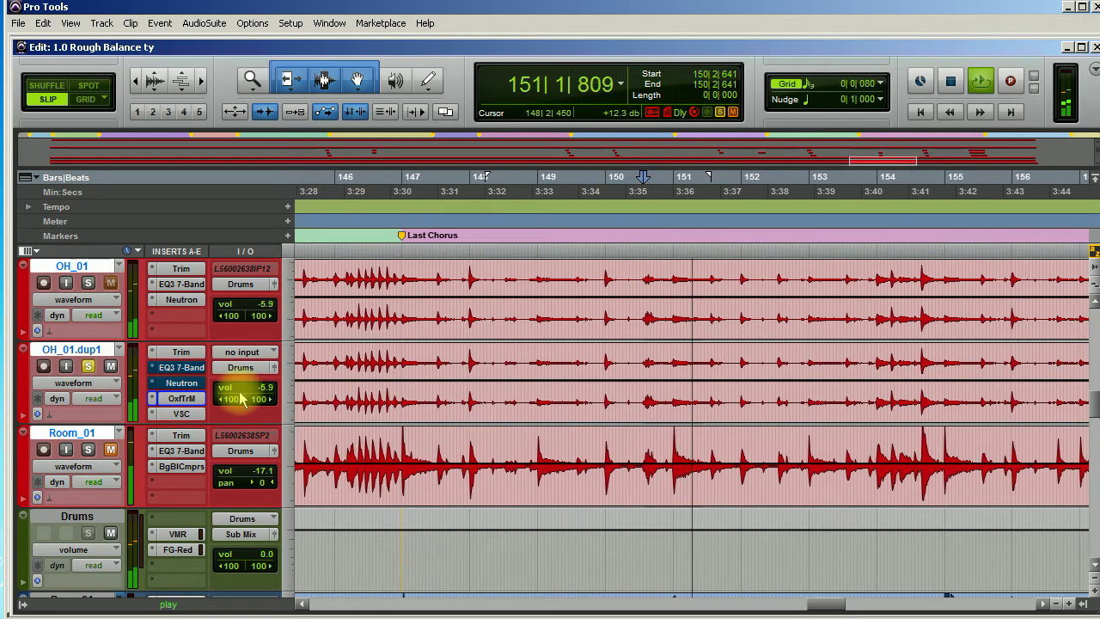
- Solo OH_01 and Room_01 along with the duplicated overheads, and set OH_01.dup1's volume to -7.8 dB while playing the last chorus
left_click(249, 393)
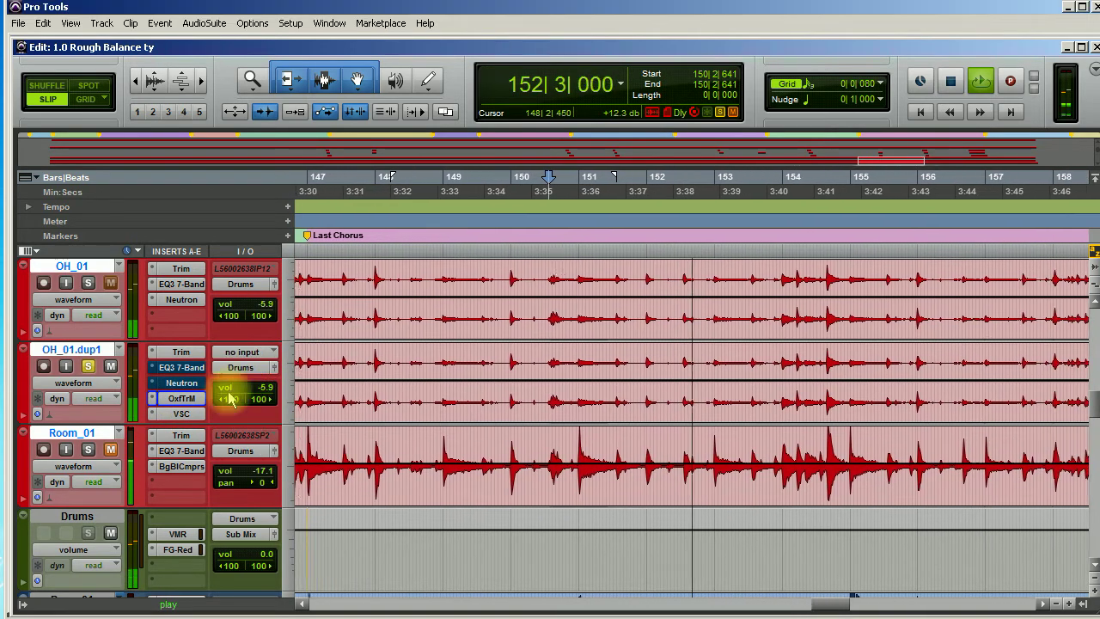
key("space")
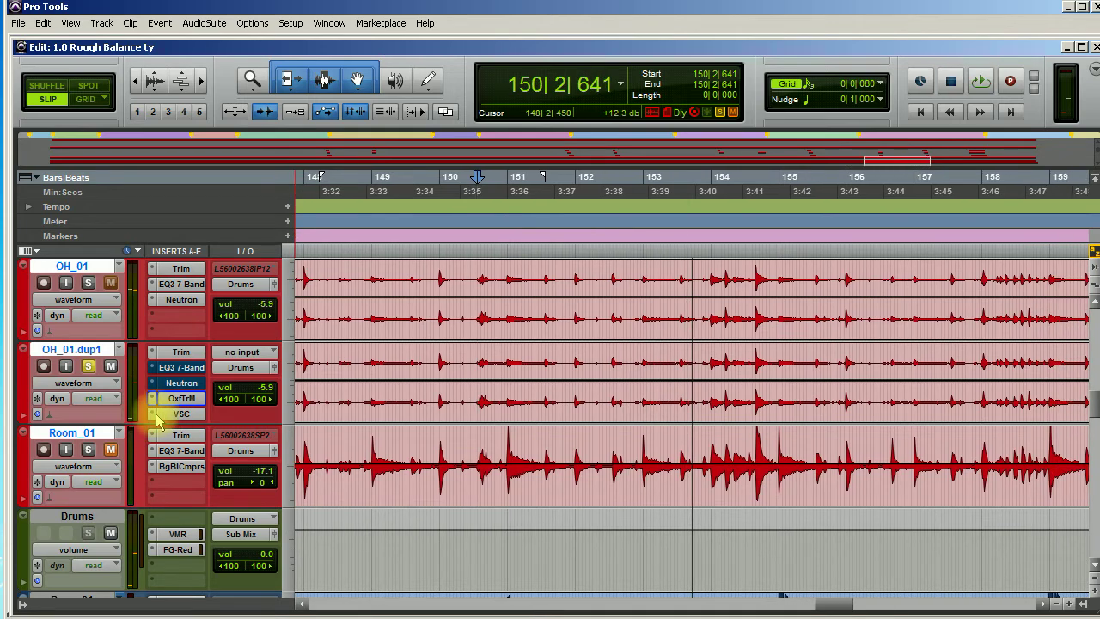
left_click(89, 286)
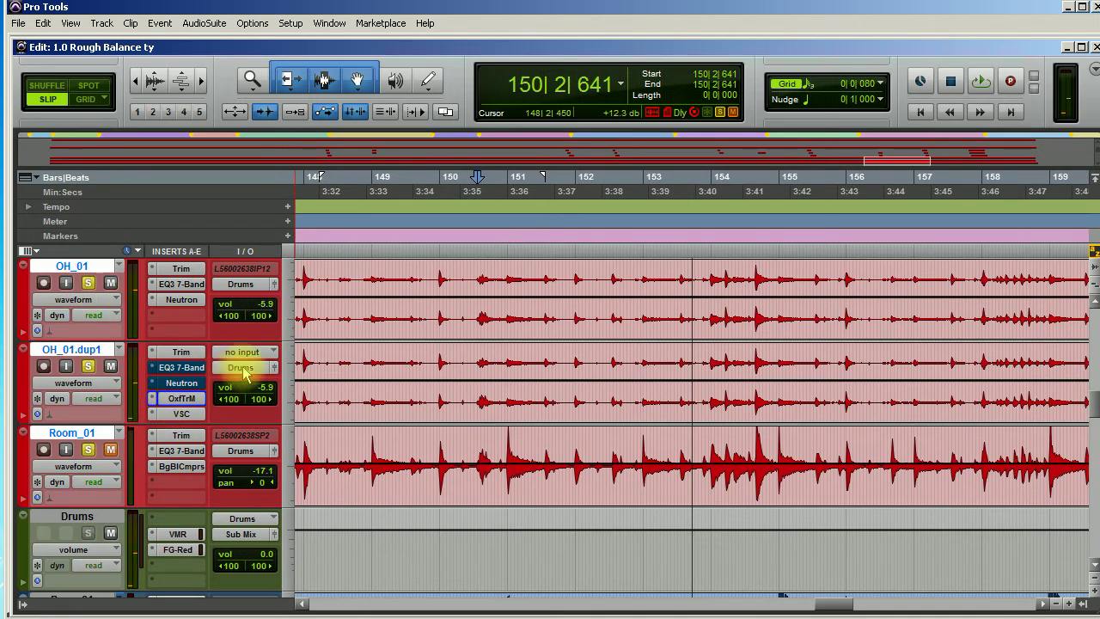
key("space")
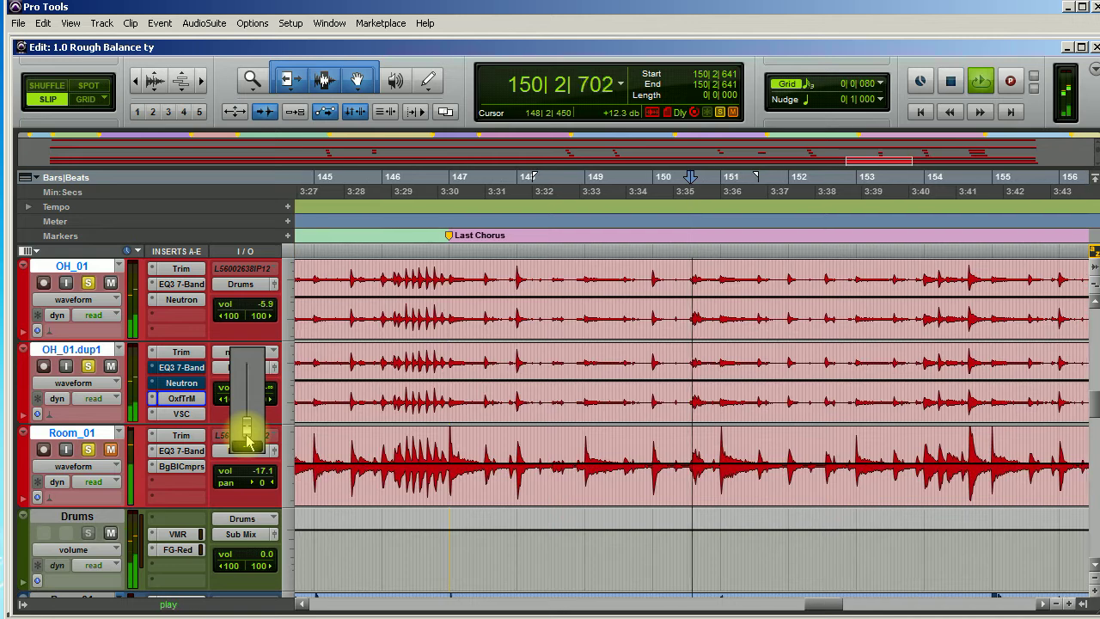
left_click_drag(247, 434, 247, 391)
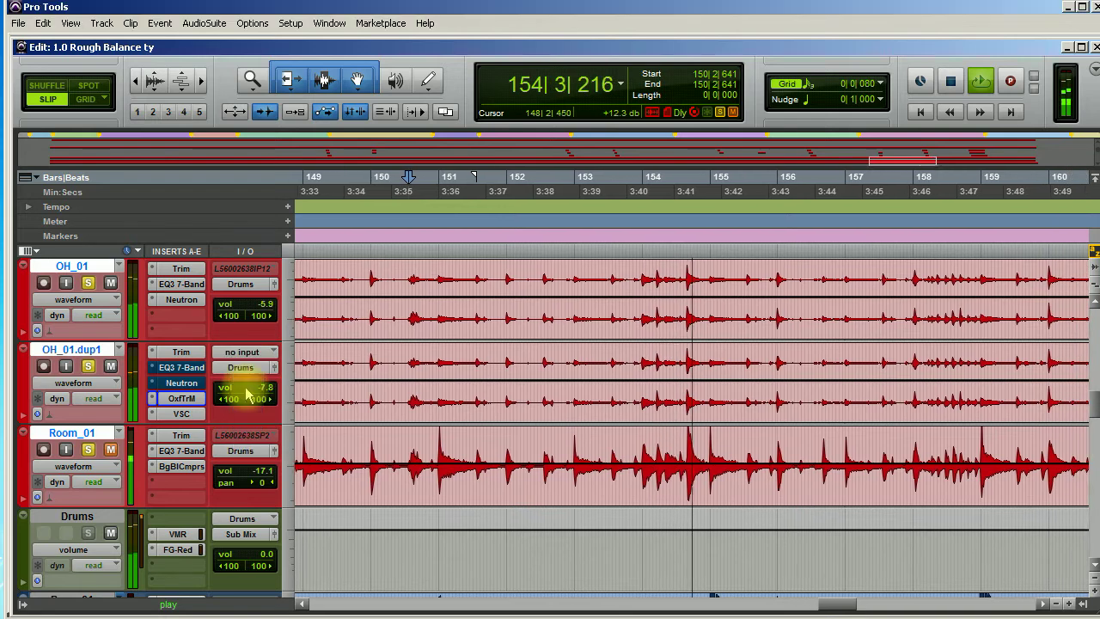
- Compare the drums with OH_01.dup1 muted and unmuted during playback, and stop playback
left_click(111, 367)
left_click(111, 367)
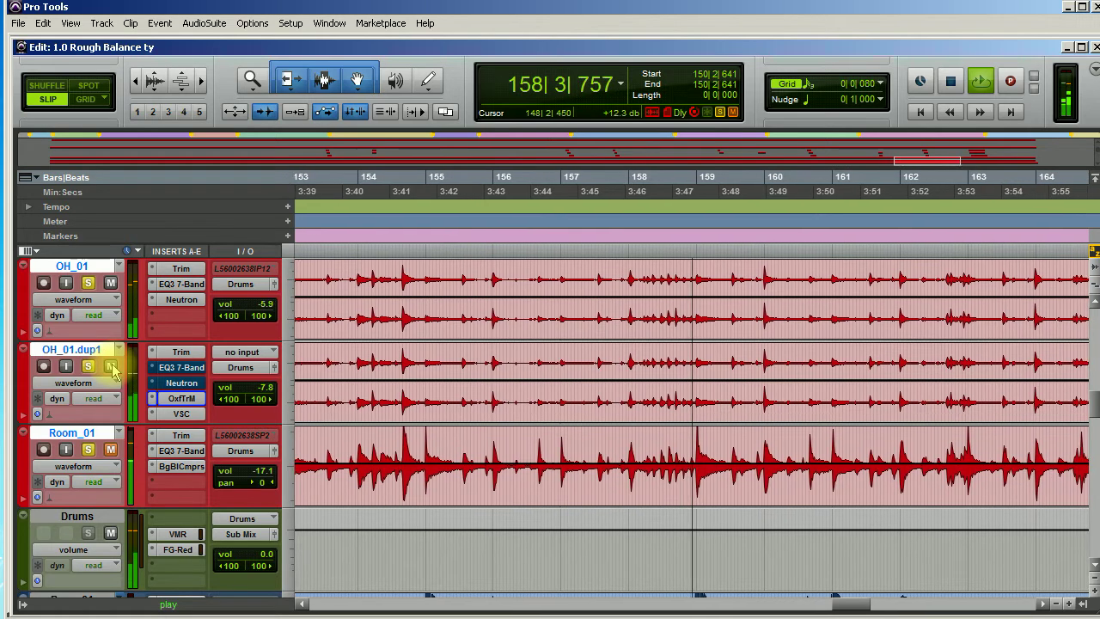
key("space")
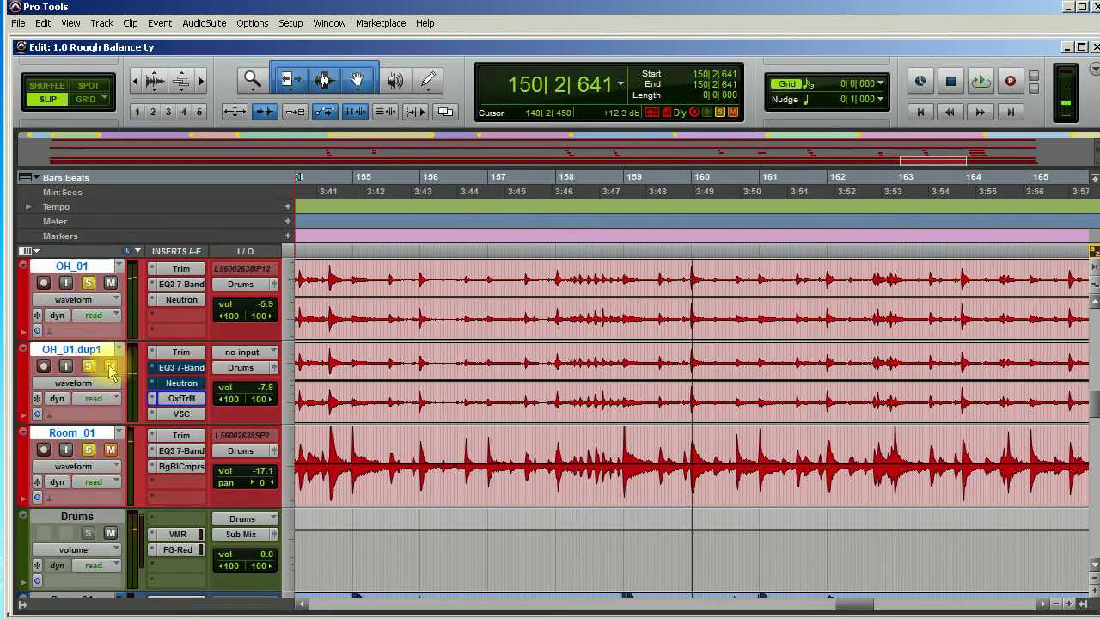